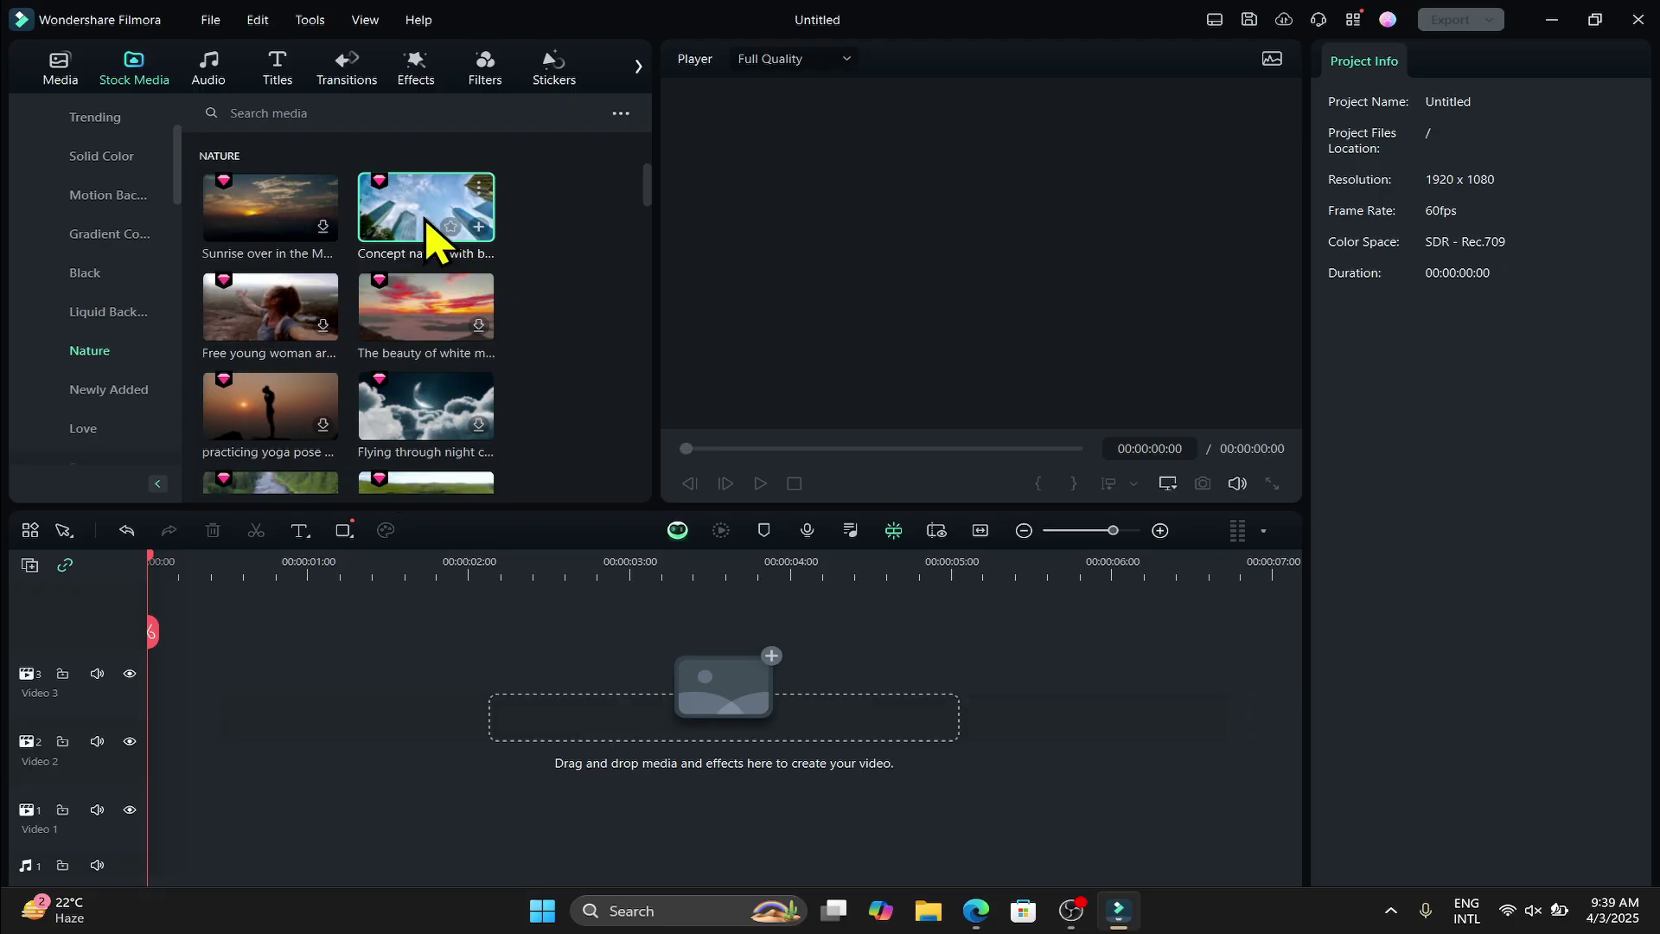
# Place the "Concept nature" skyscraper stock clip on the Video 2 track, starting at about 00:00:02:27, and move the playhead to its start.
pyautogui.moveTo(413, 221); pyautogui.dragTo(147, 753)
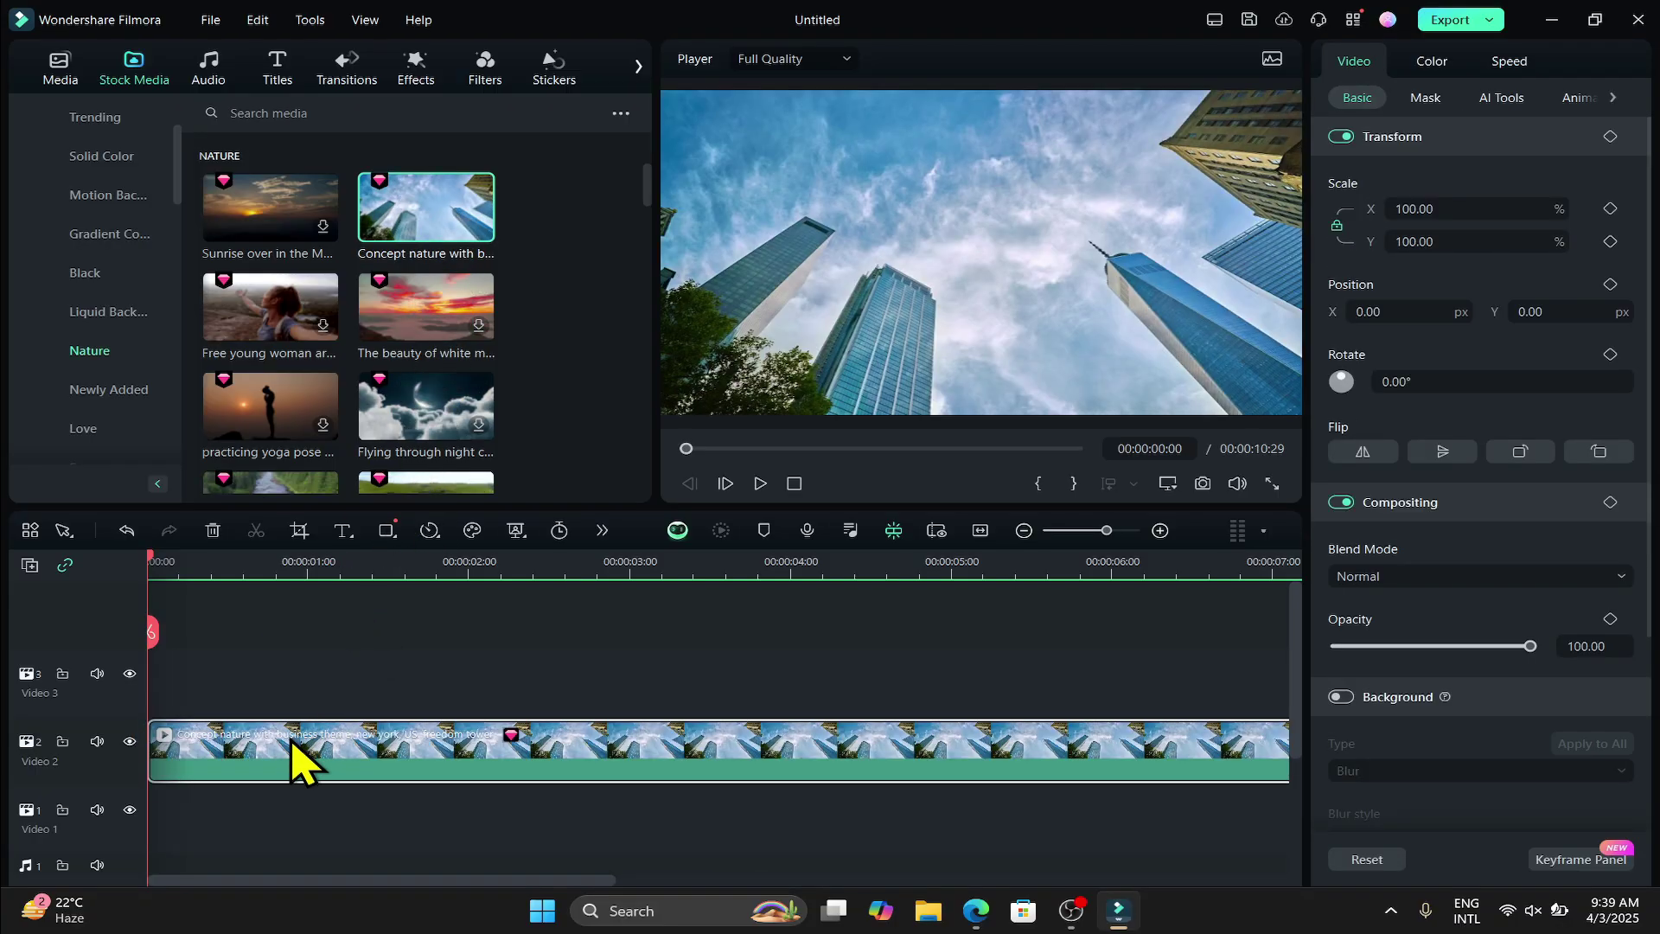
pyautogui.moveTo(287, 741); pyautogui.dragTo(270, 737)
pyautogui.scroll(-2, 402, 689)
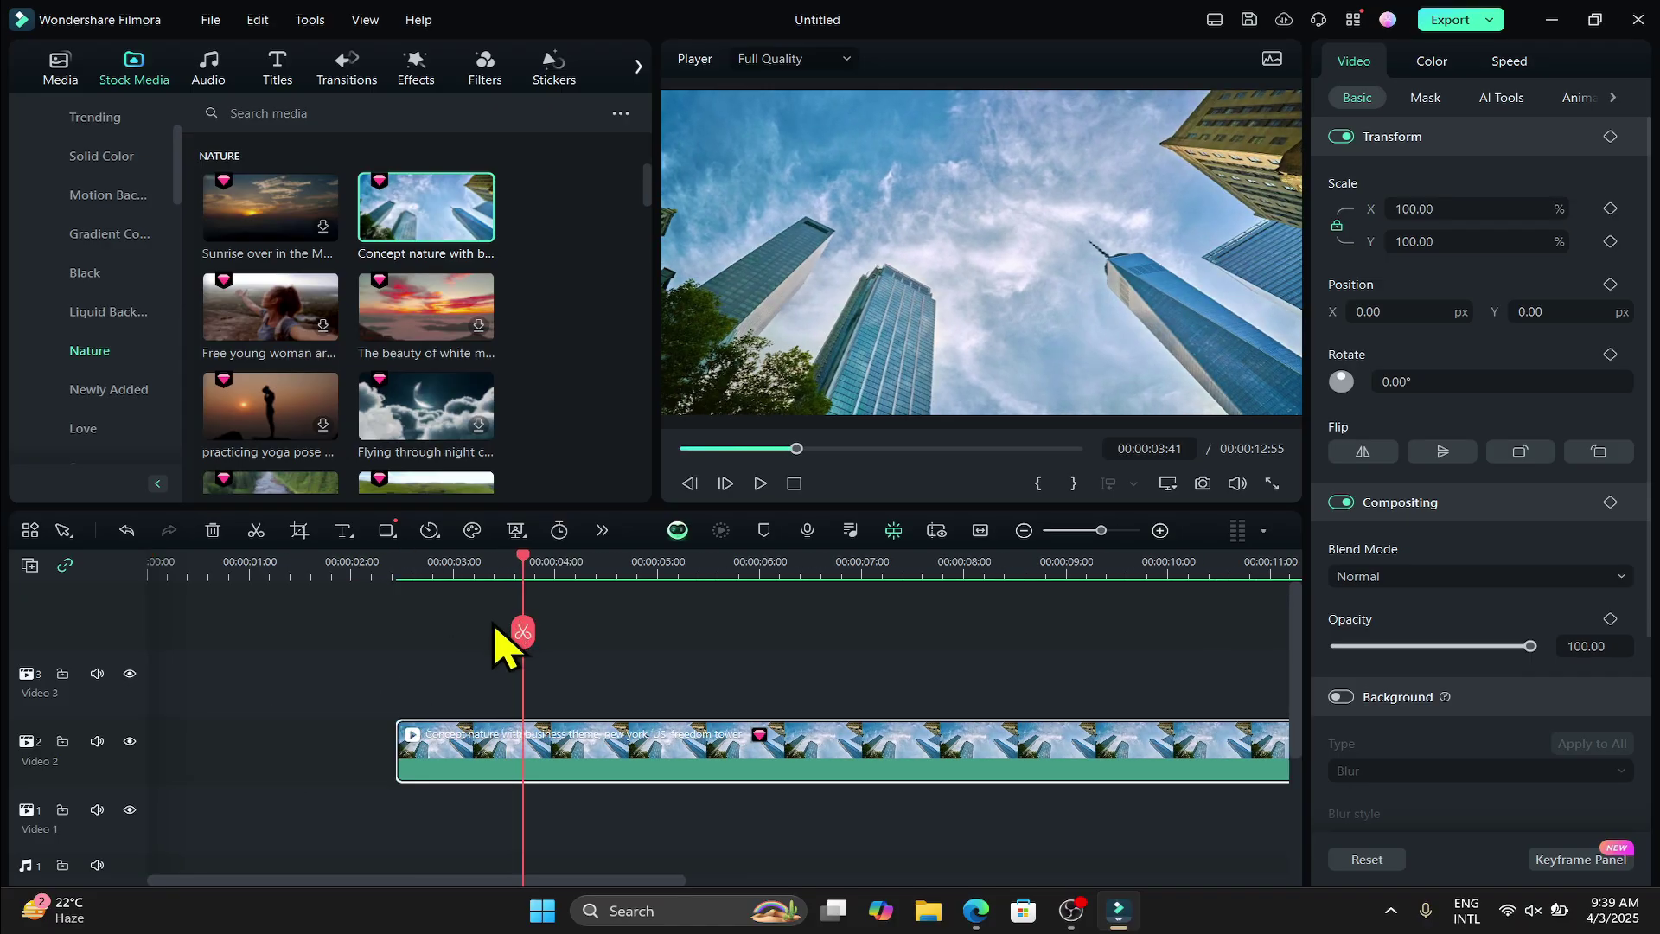
pyautogui.press('Up')
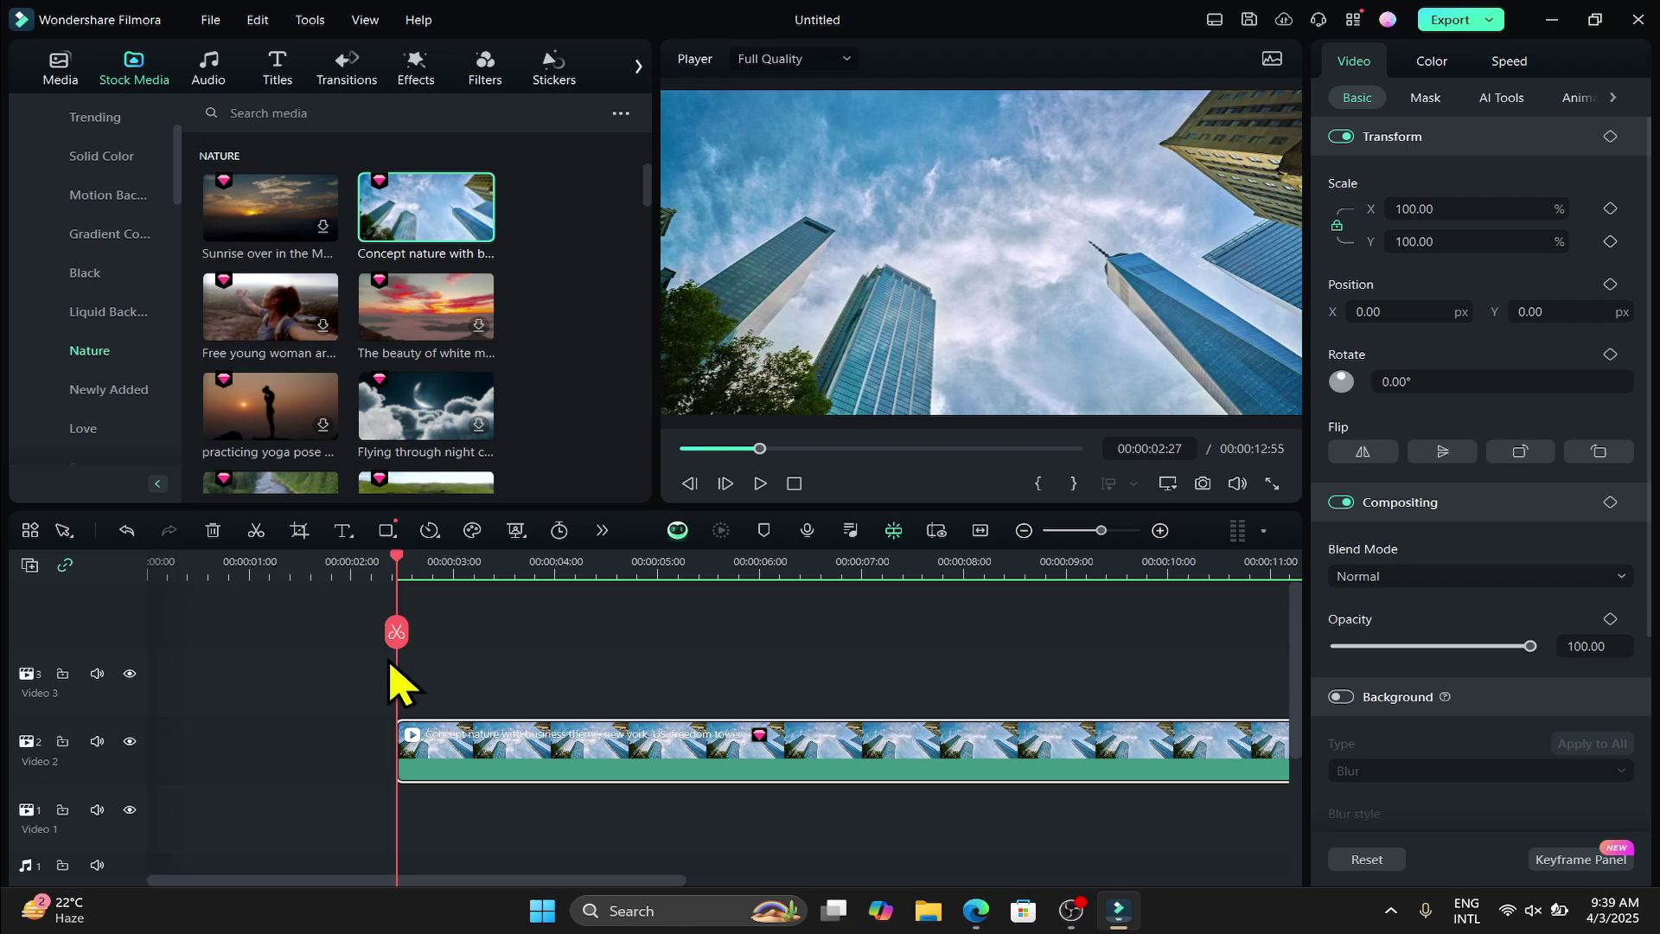
# Open Pan & Zoom for the clip and resize the Start frame to about 1906 x 1072, covering nearly the whole picture.
pyautogui.hotkey('alt', 'c')
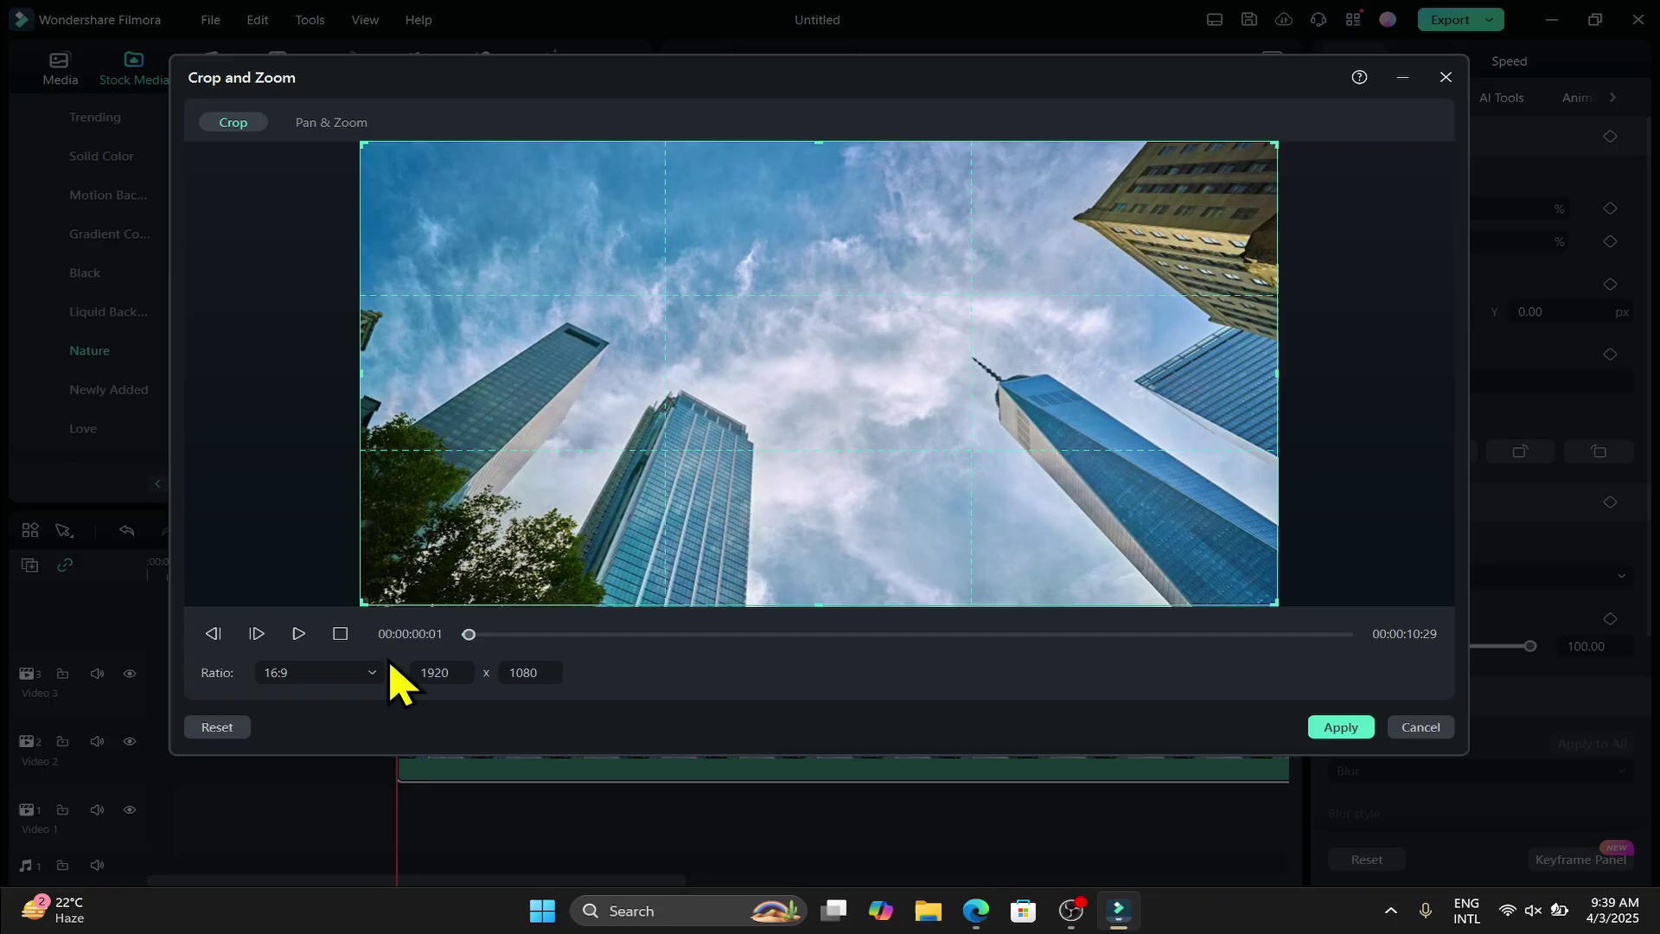
pyautogui.click(331, 126)
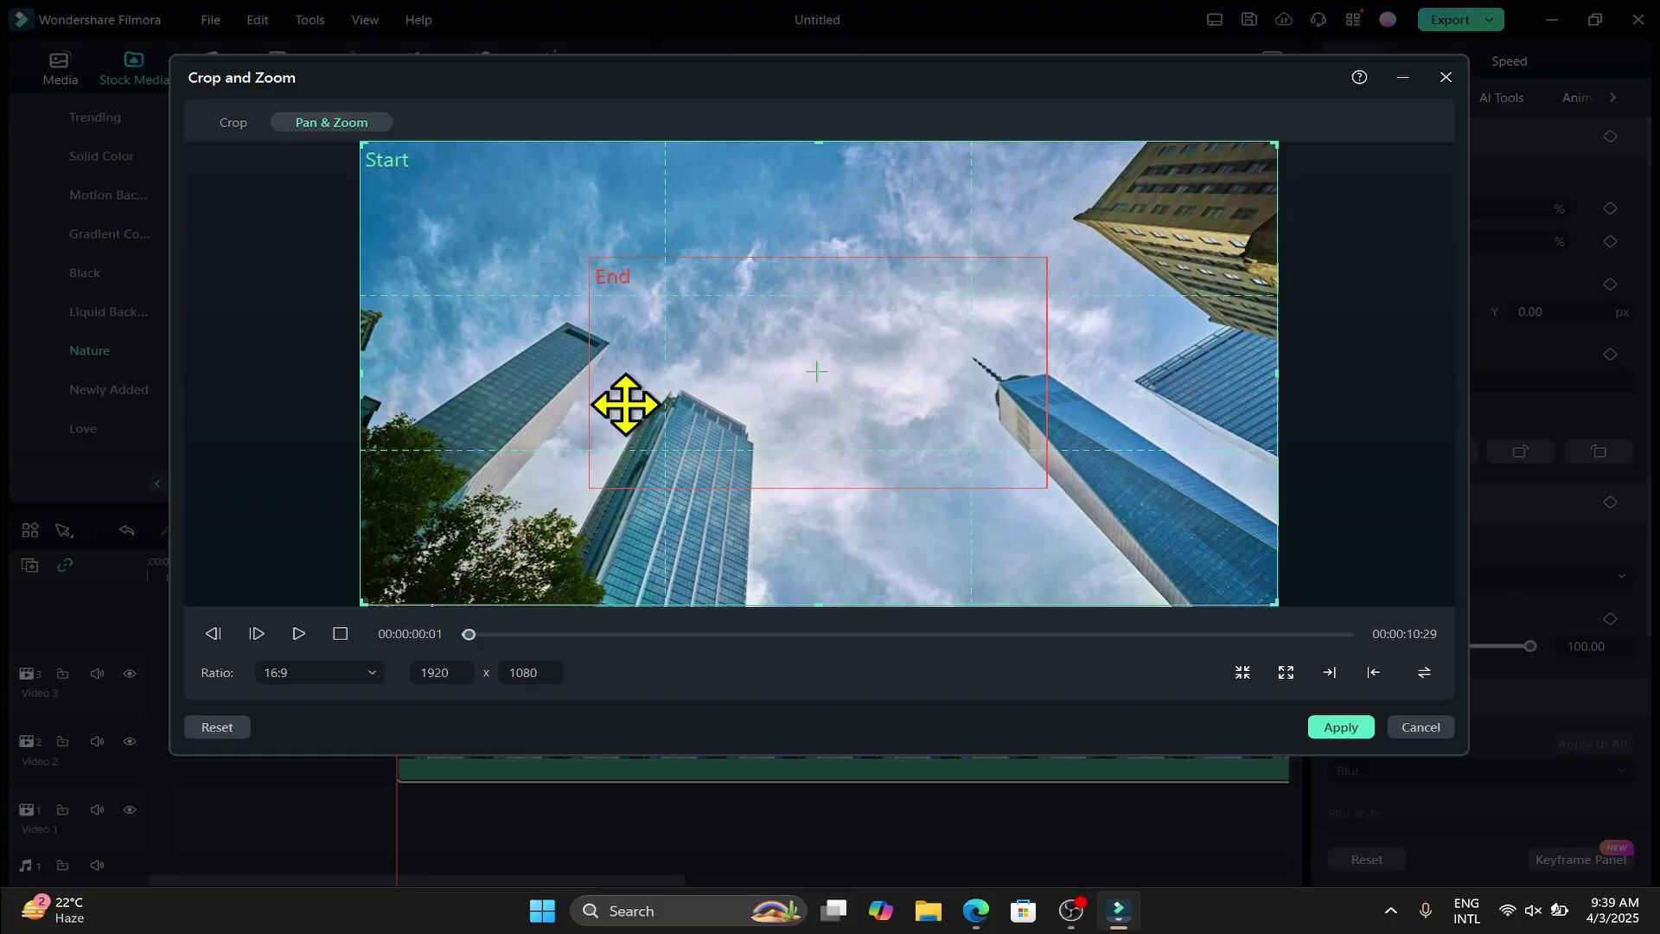
pyautogui.moveTo(1277, 604); pyautogui.dragTo(1240, 585)
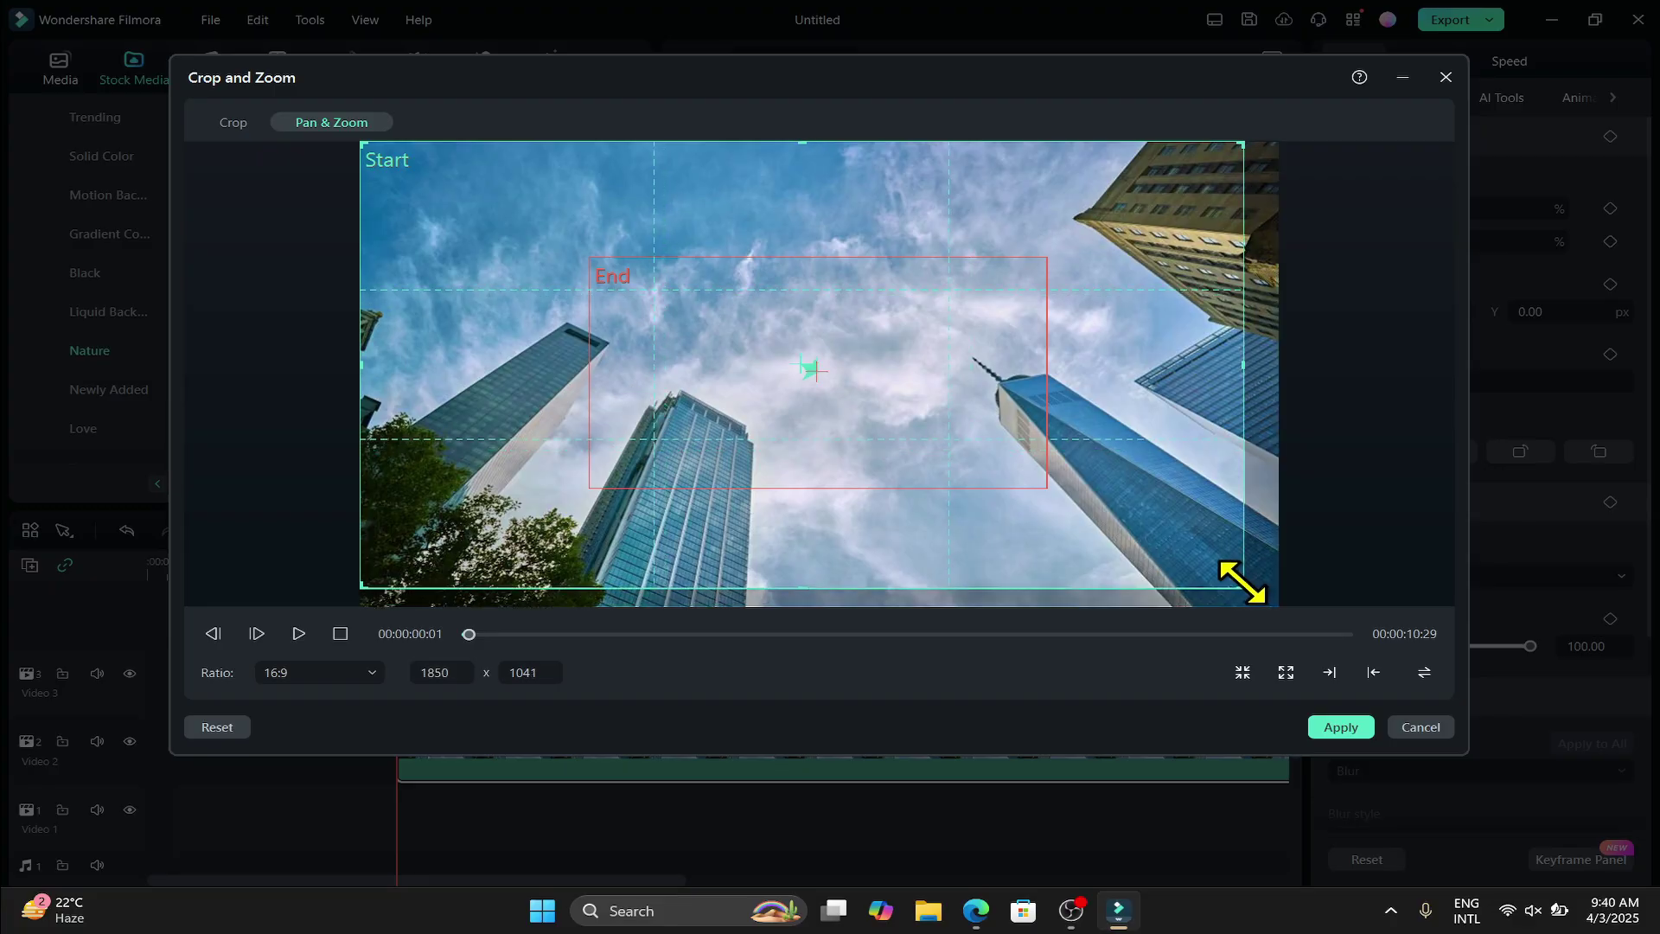
pyautogui.moveTo(404, 153); pyautogui.dragTo(313, 129)
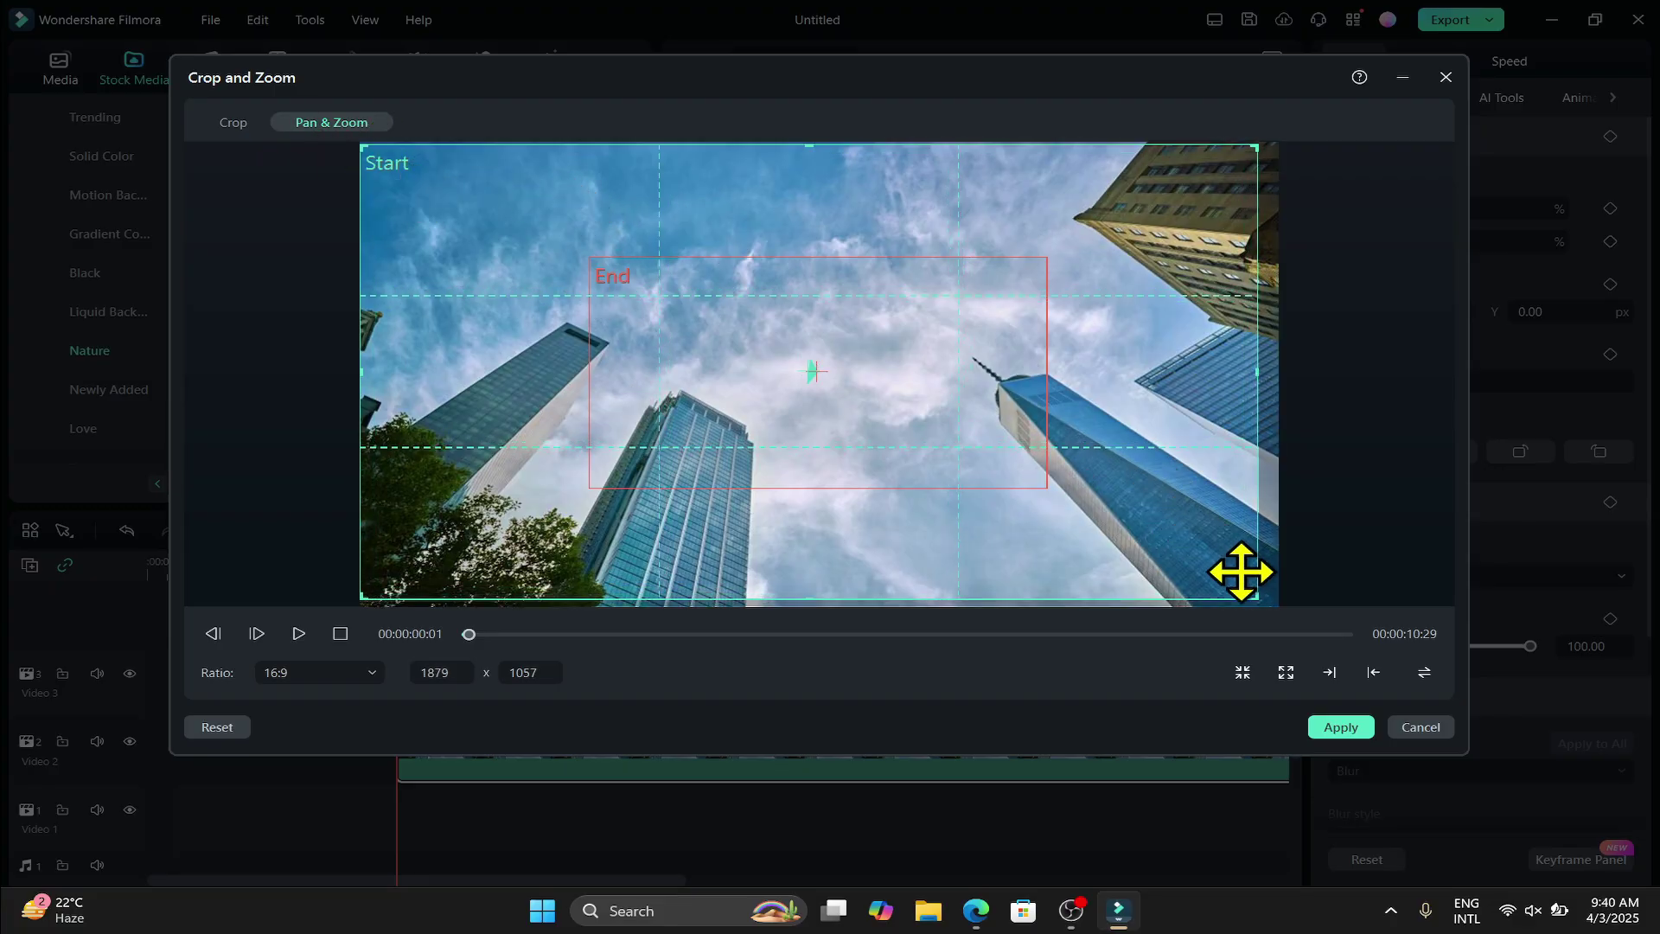
pyautogui.moveTo(1252, 593); pyautogui.dragTo(1303, 615)
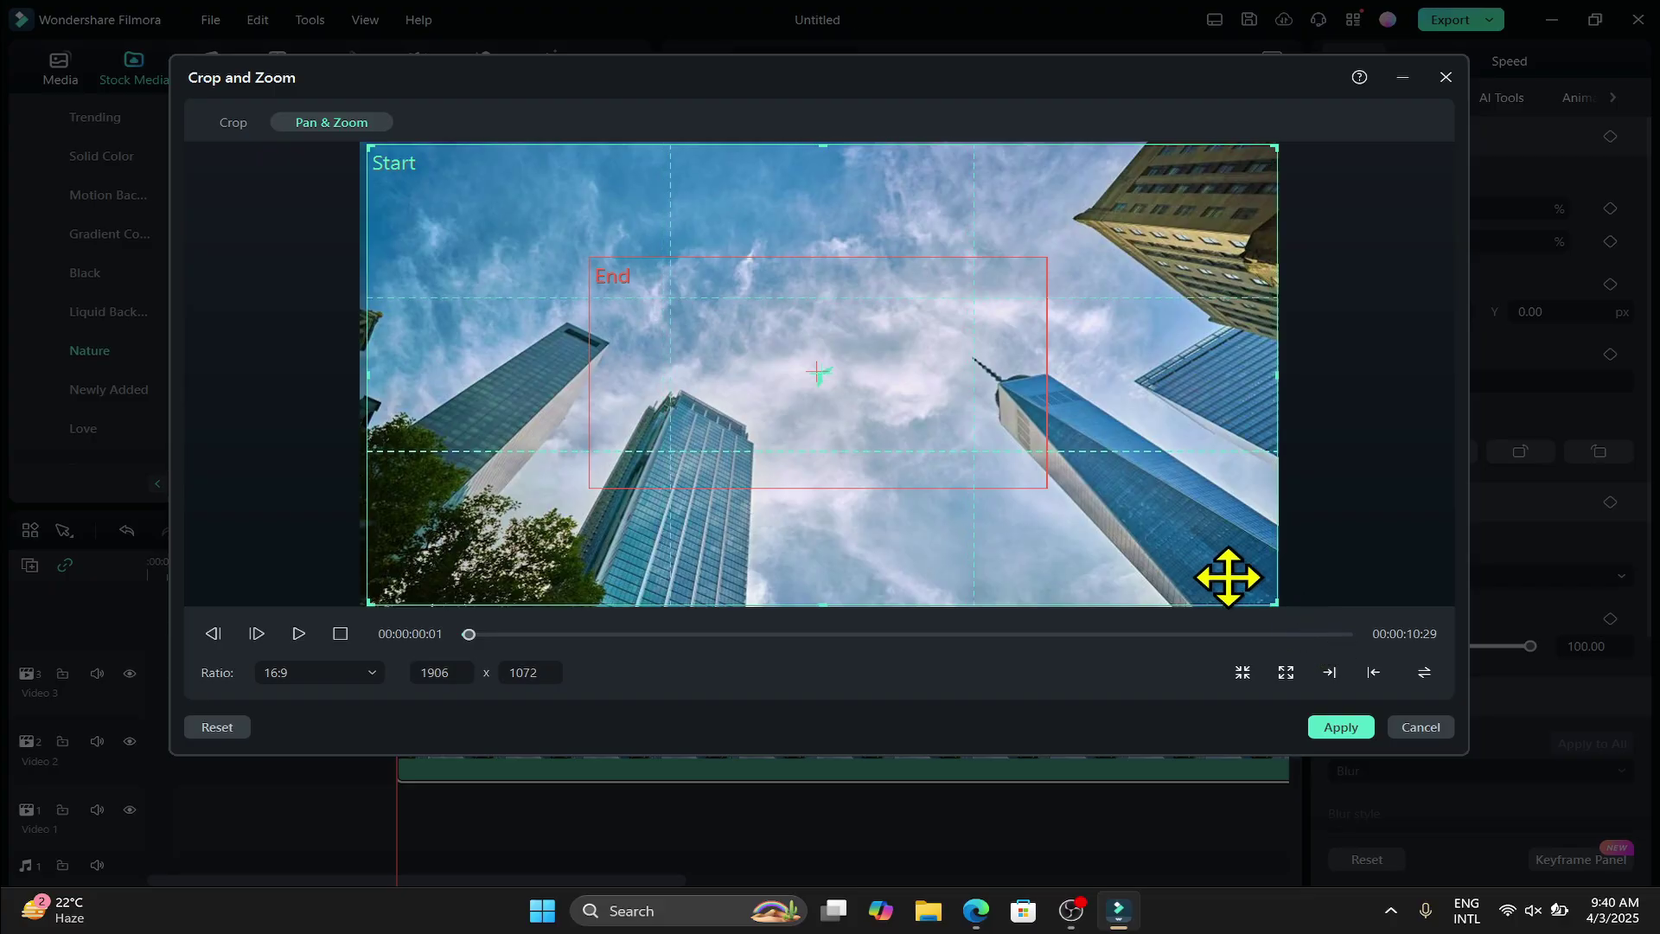
# Enlarge the End frame to about 1520 x 855 around the picture's centre and apply the pan and zoom.
pyautogui.click(612, 279)
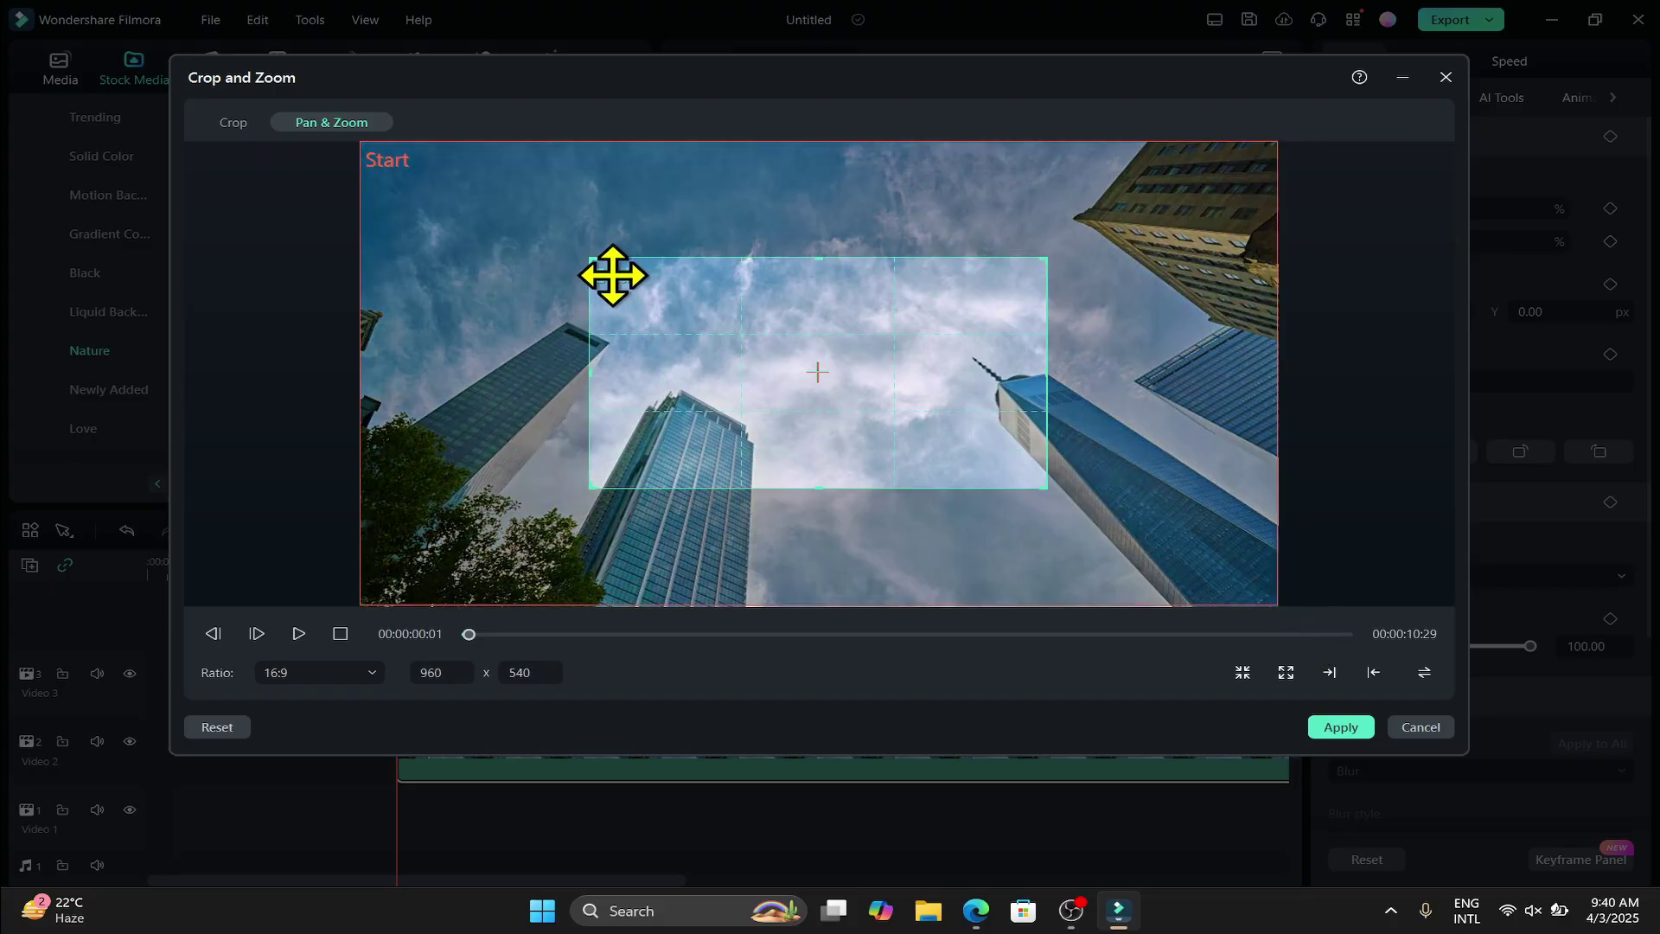
pyautogui.moveTo(587, 258); pyautogui.dragTo(459, 238)
pyautogui.moveTo(1048, 488); pyautogui.dragTo(1183, 564)
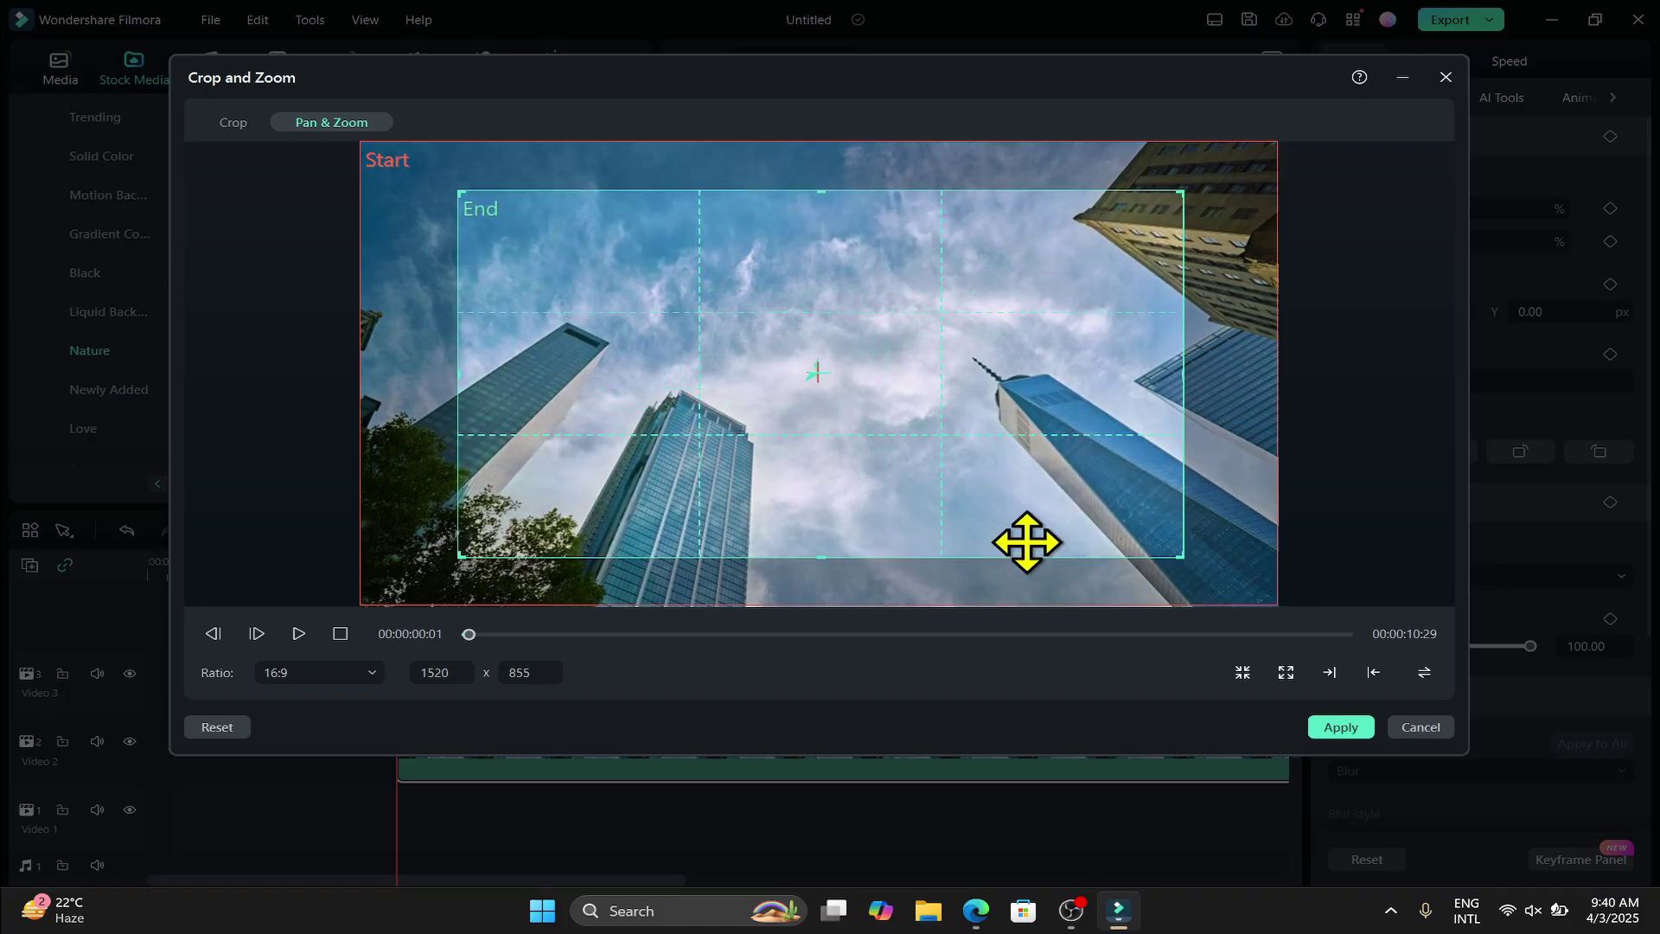
pyautogui.click(1331, 731)
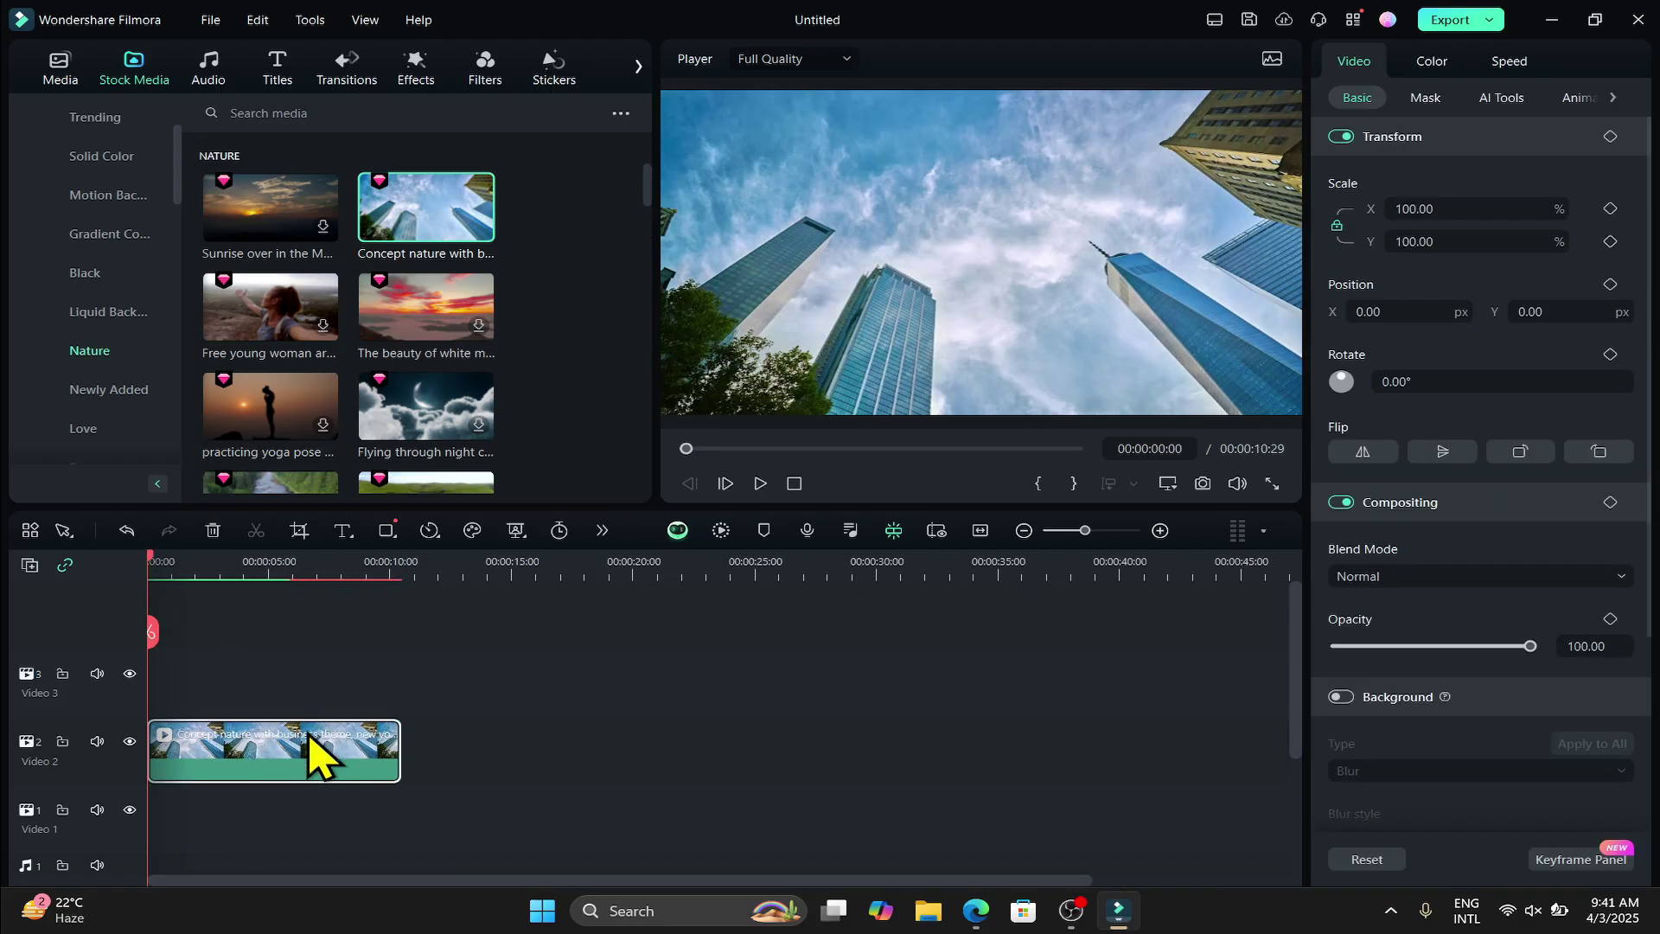
# Switch the clip's Pan & Zoom to the near-to-far preset, enlarge the Start frame to about 1199 x 674, apply and play it.
pyautogui.click(300, 532)
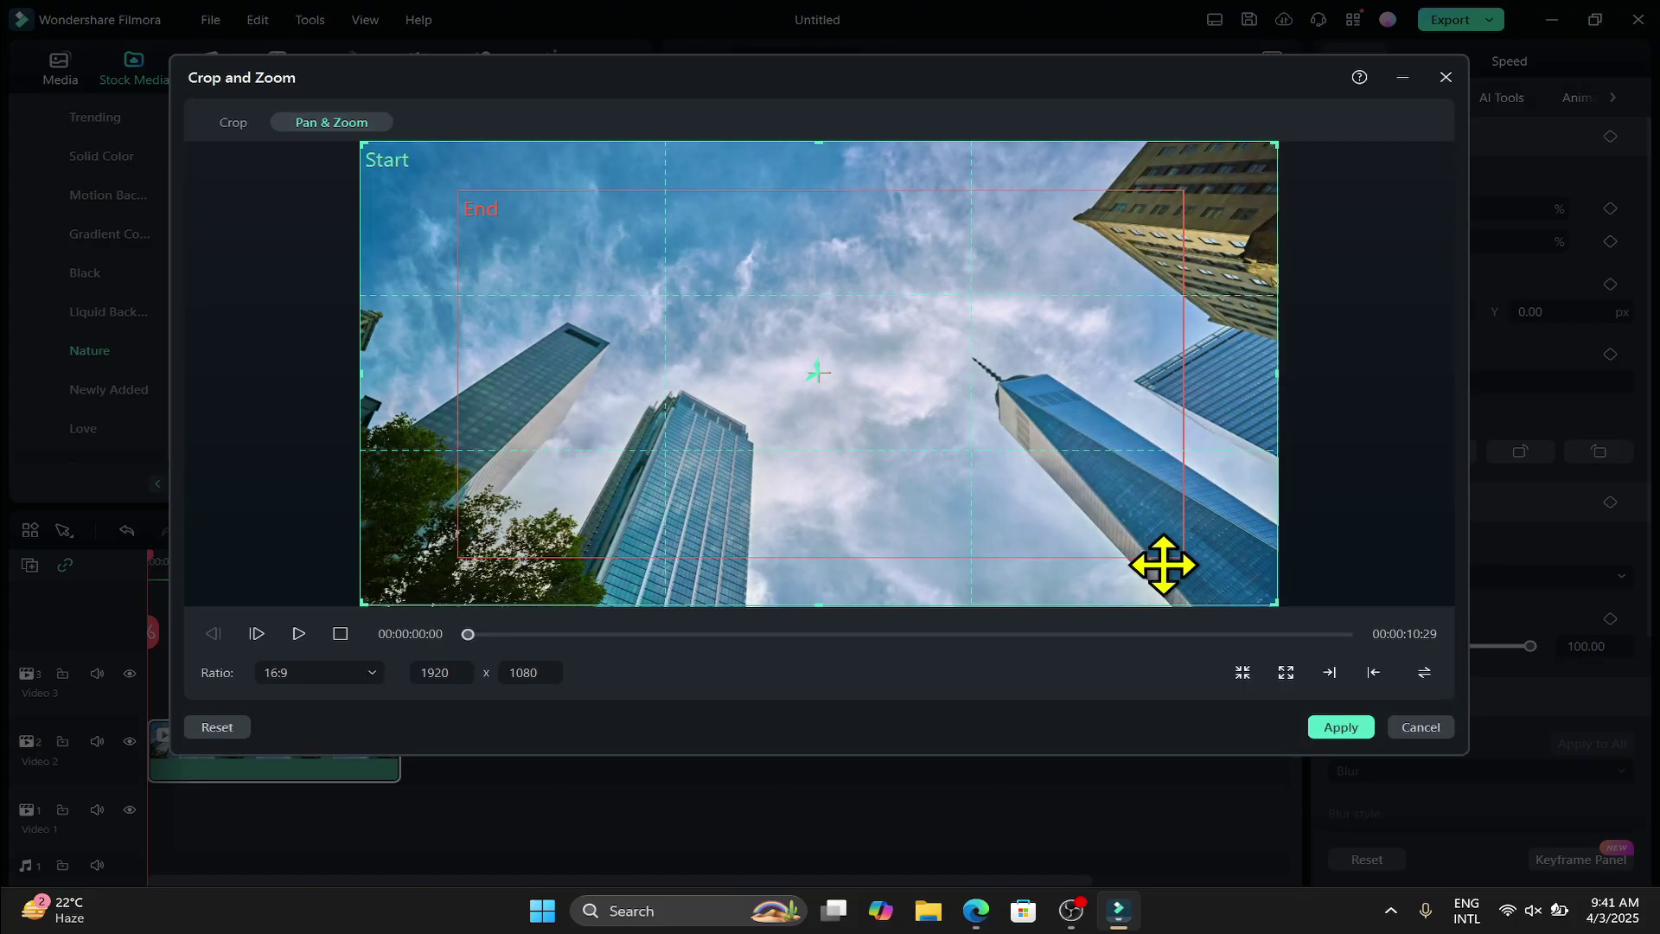
pyautogui.click(1285, 672)
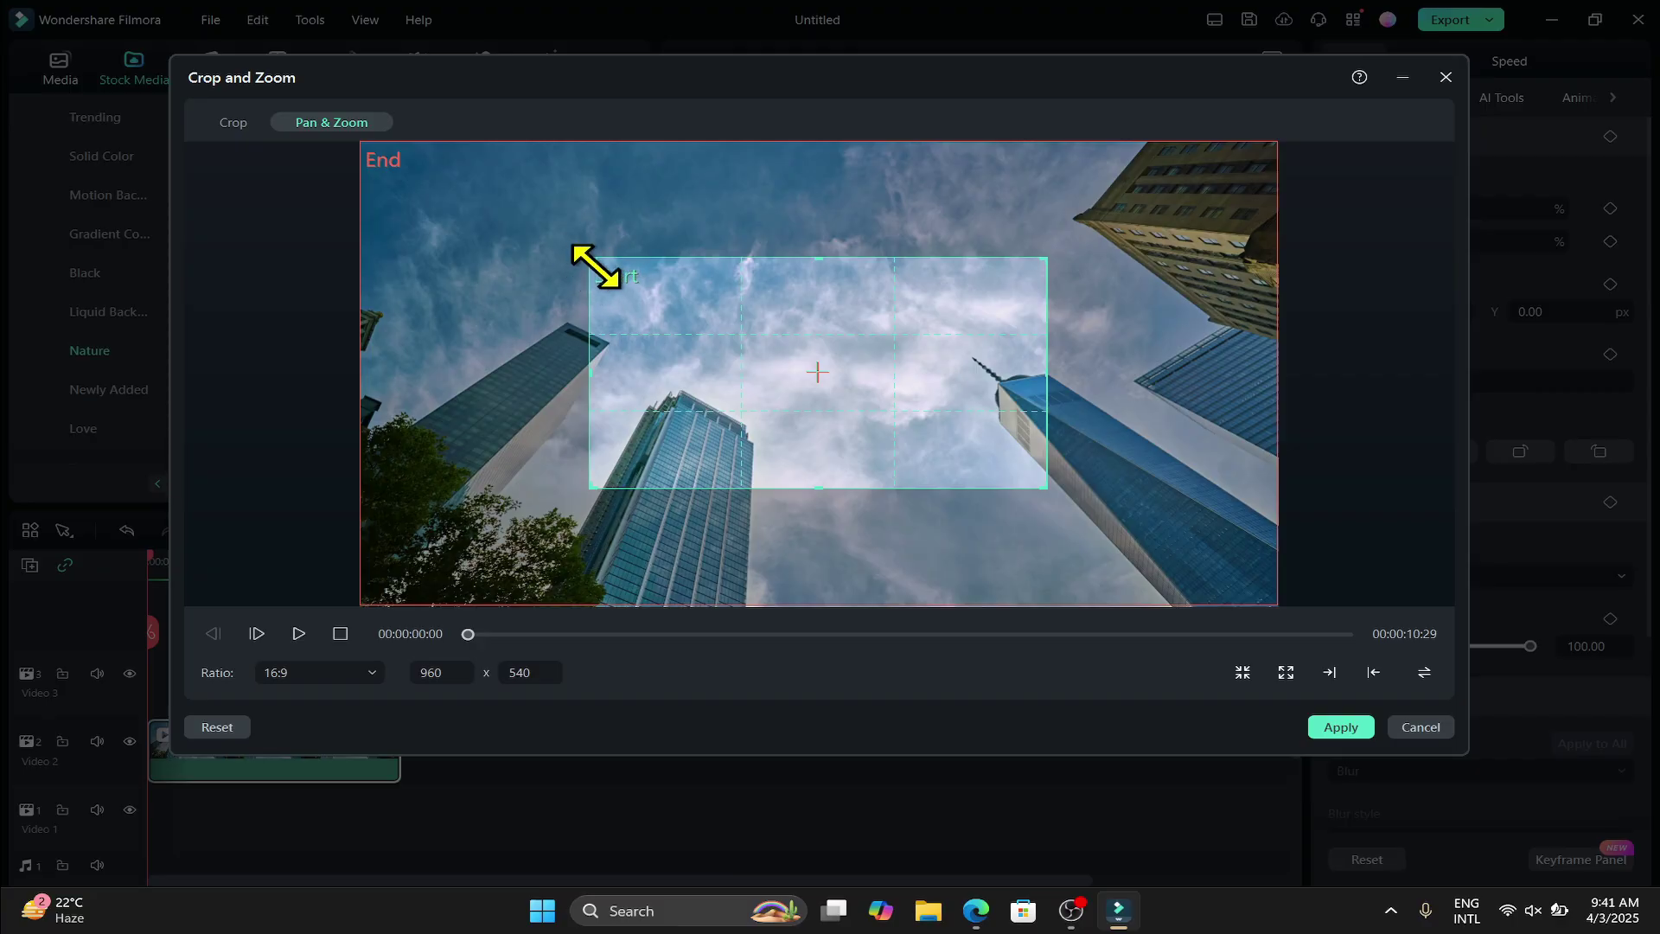
pyautogui.moveTo(595, 267); pyautogui.dragTo(444, 190)
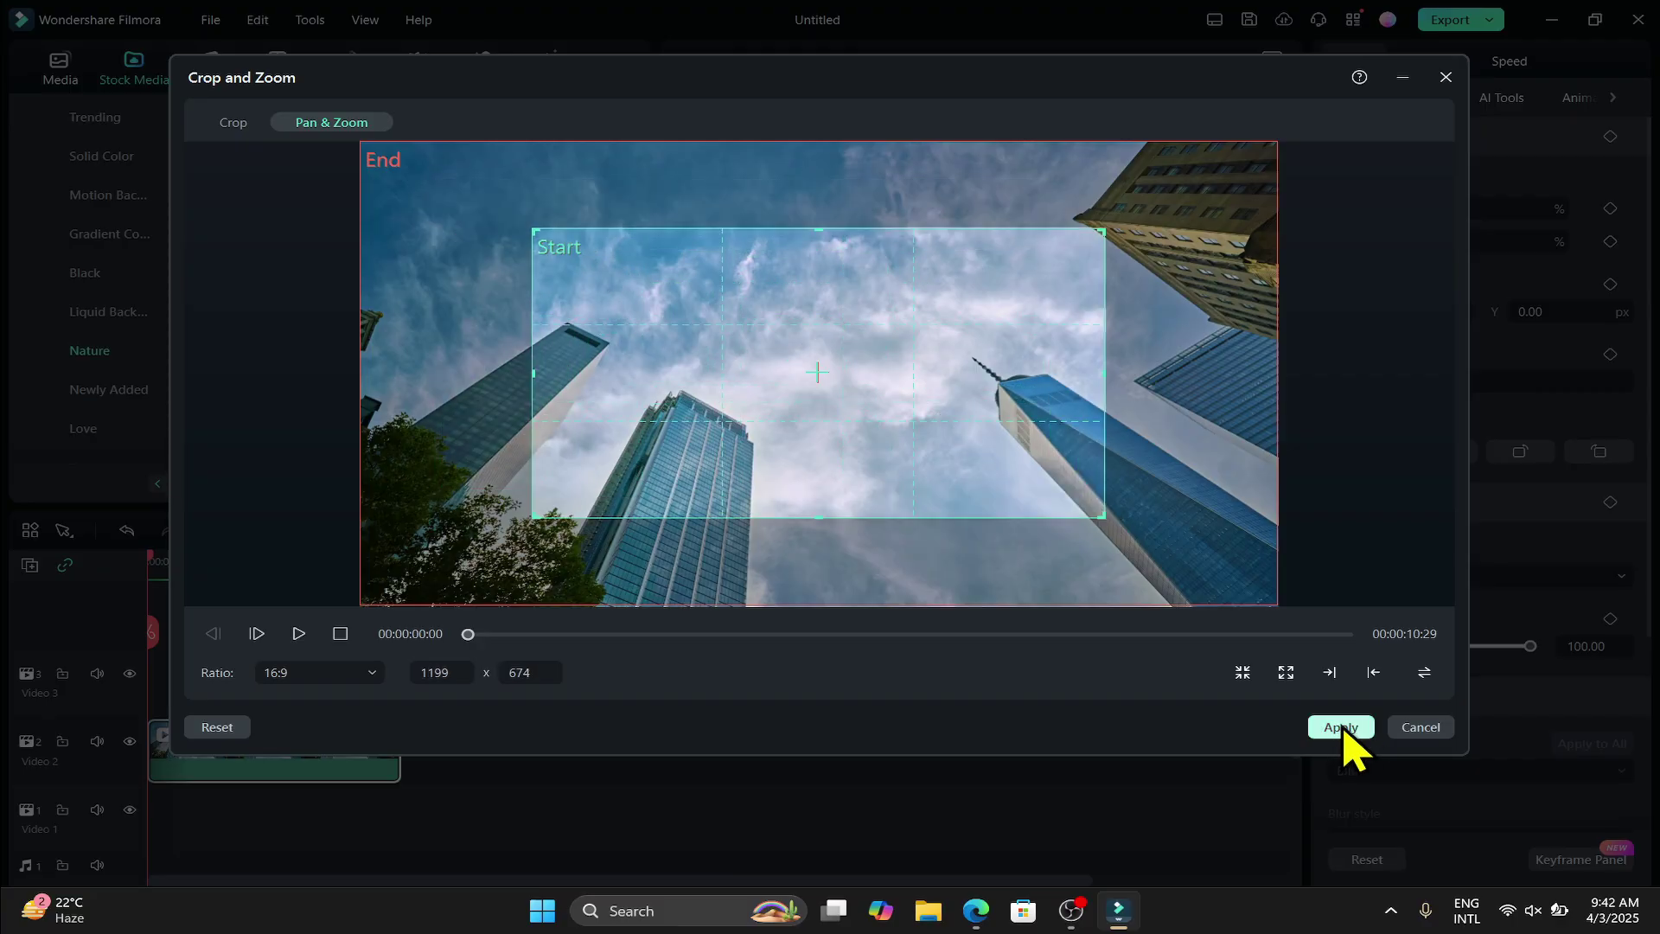
pyautogui.click(1340, 727)
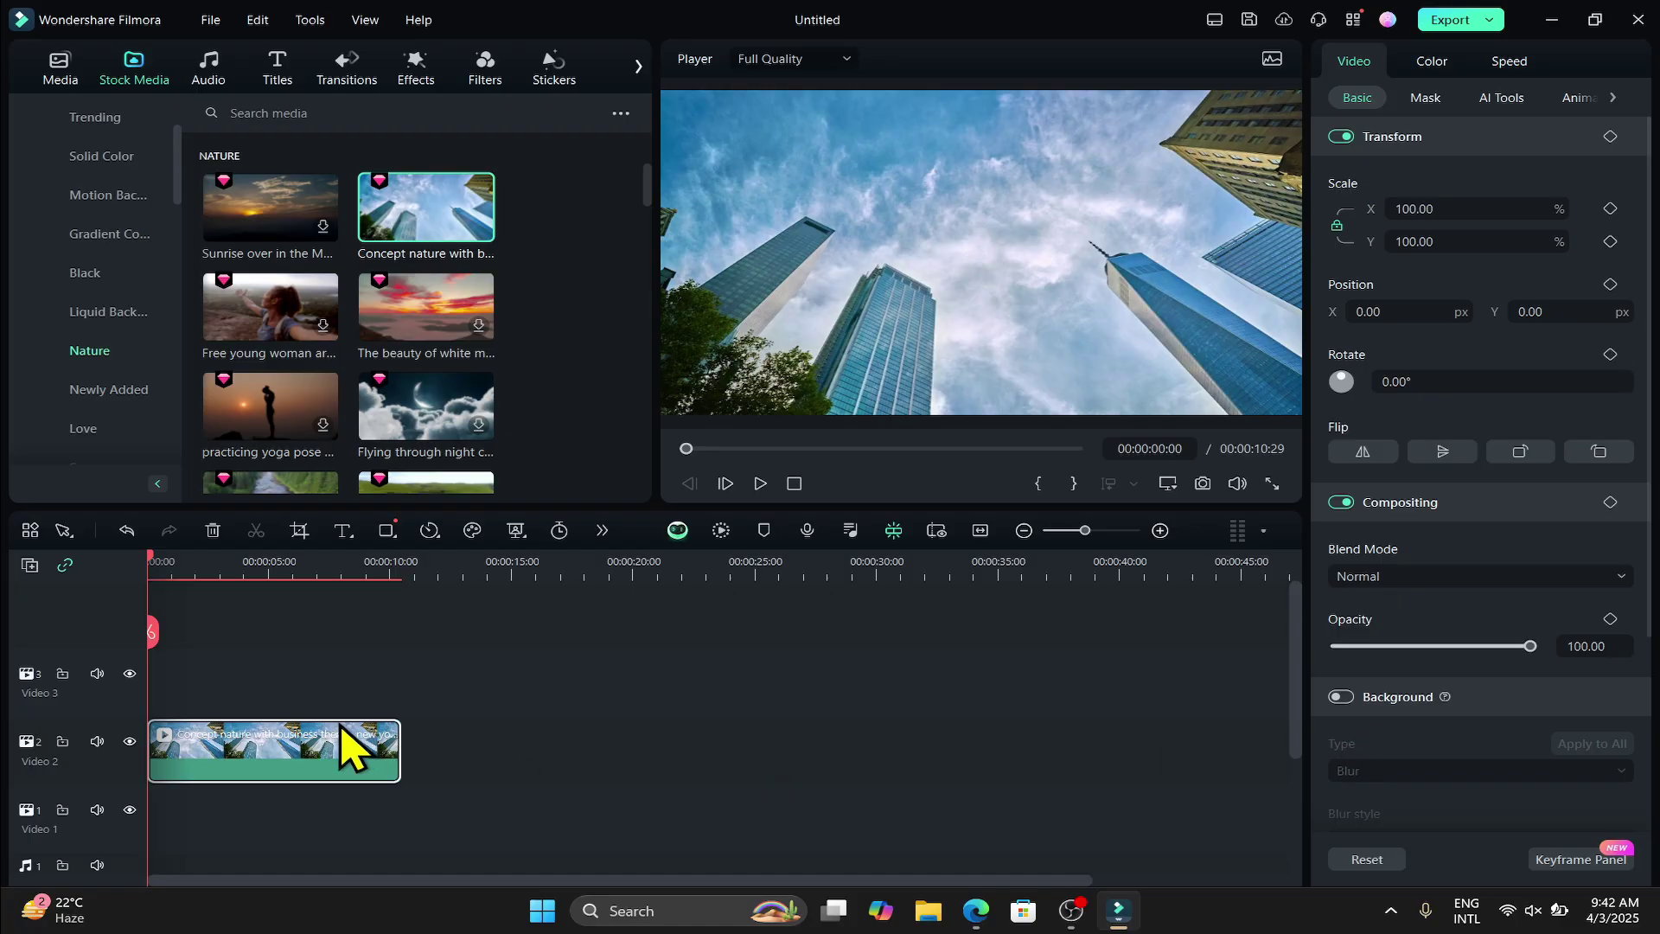
pyautogui.press('space')
# Shrink the Start frame of the clip's zoom-out to about 594 x 334 near the centre and apply it.
pyautogui.click(299, 530)
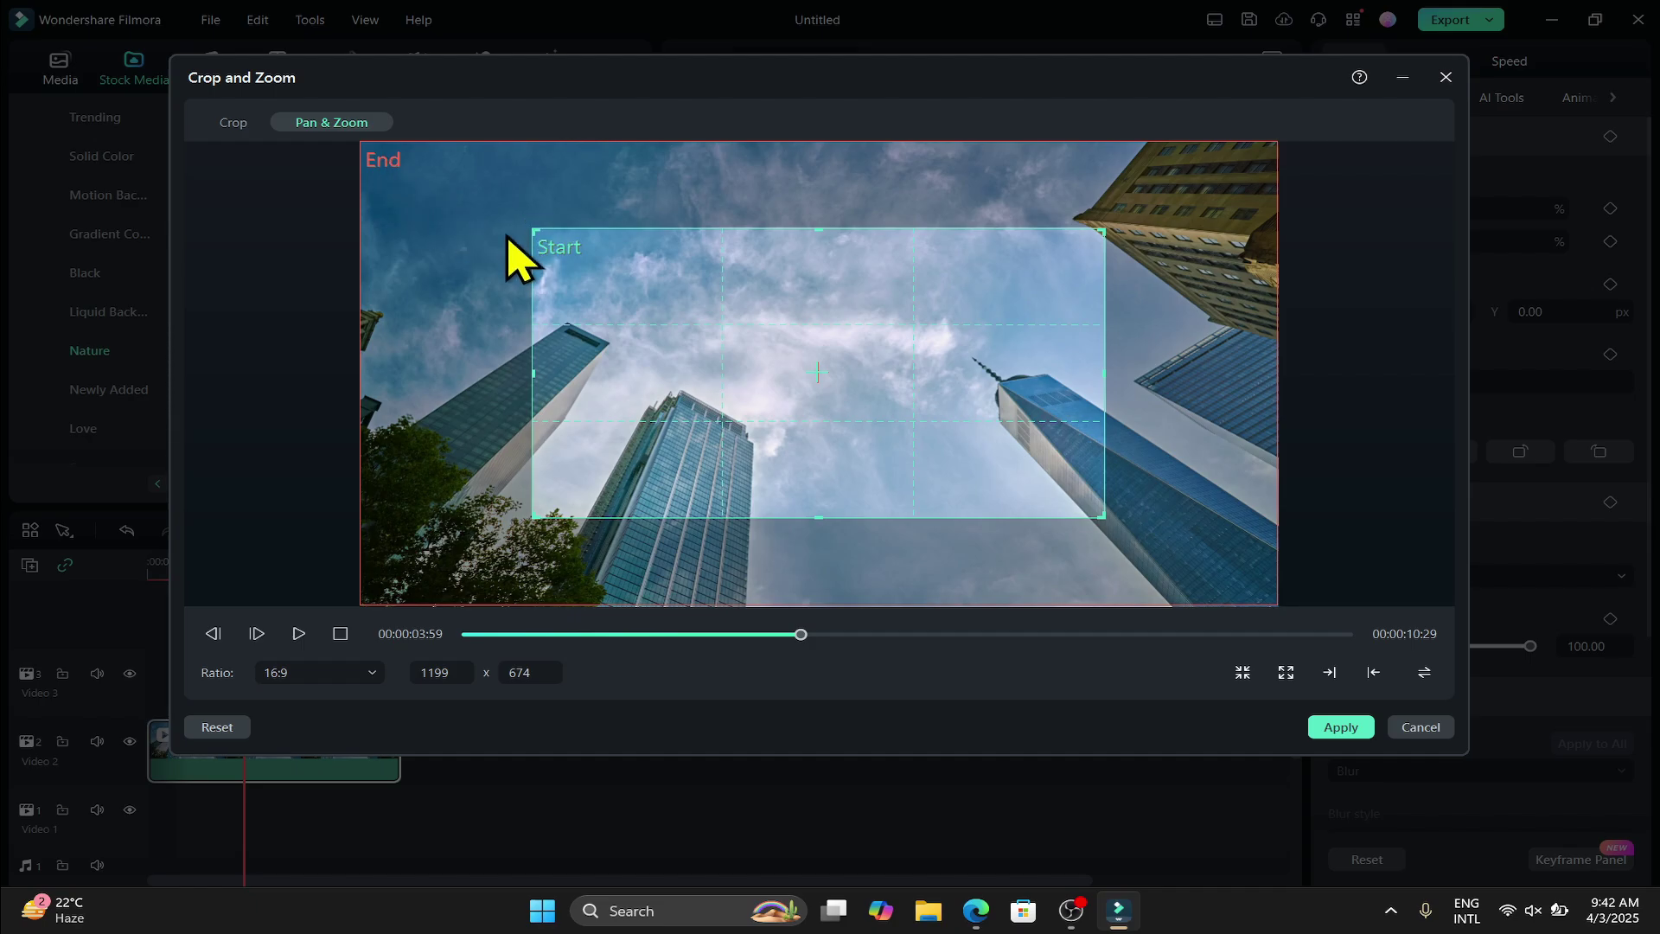
pyautogui.moveTo(535, 233); pyautogui.dragTo(971, 464)
pyautogui.moveTo(664, 297); pyautogui.dragTo(678, 302)
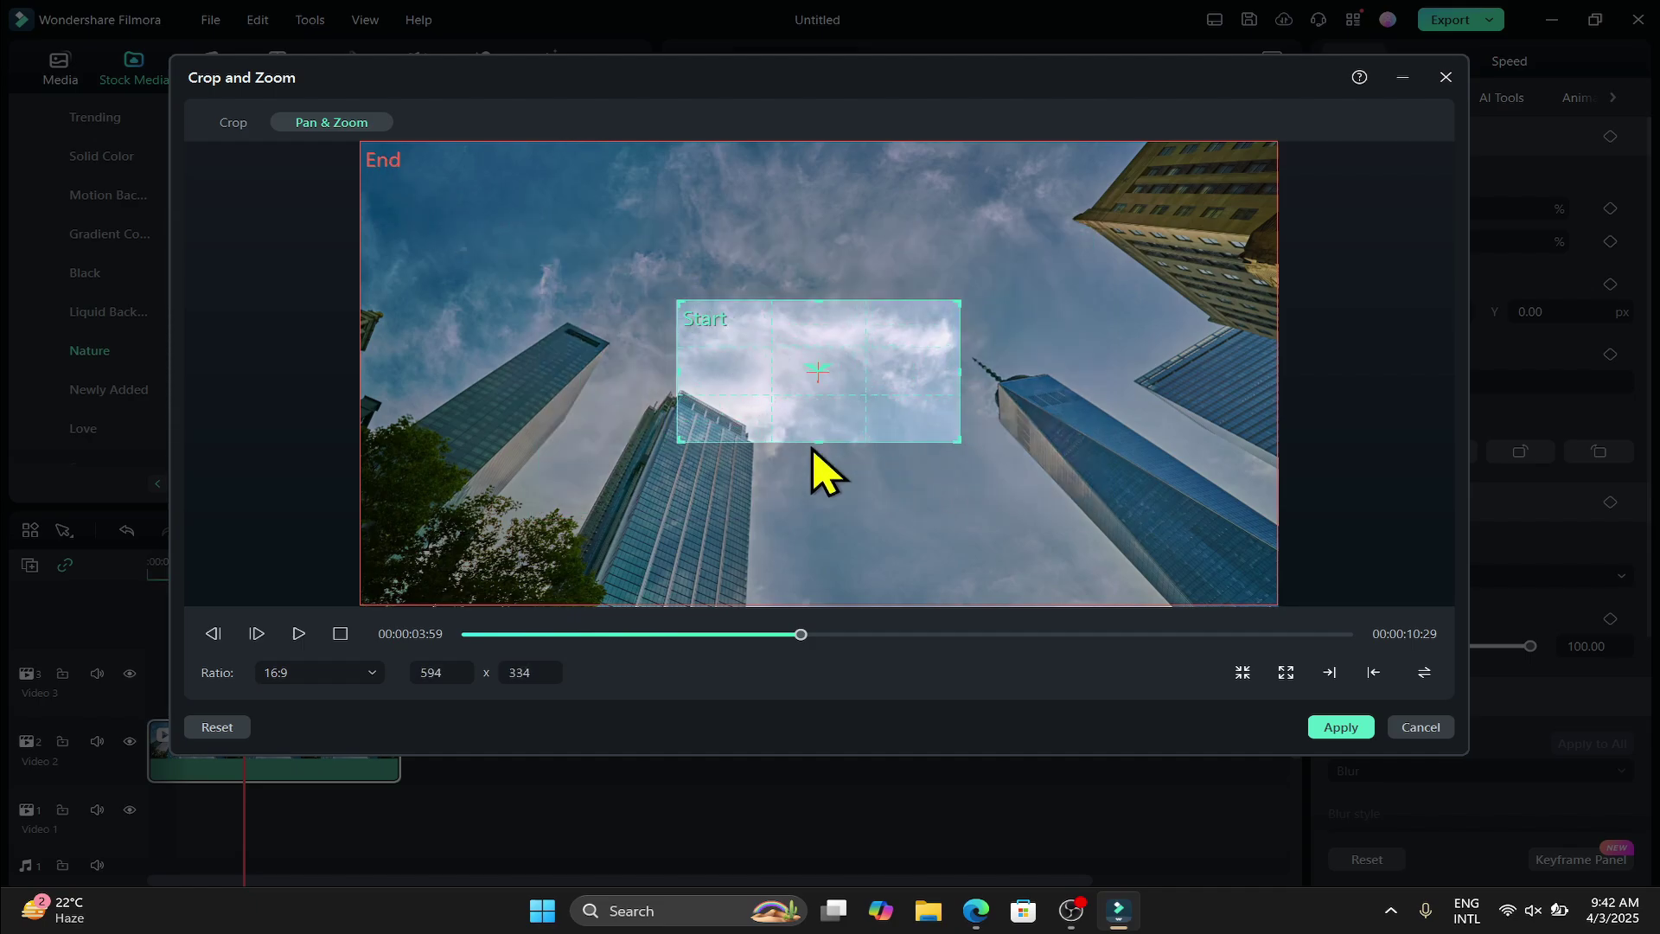
pyautogui.click(1340, 726)
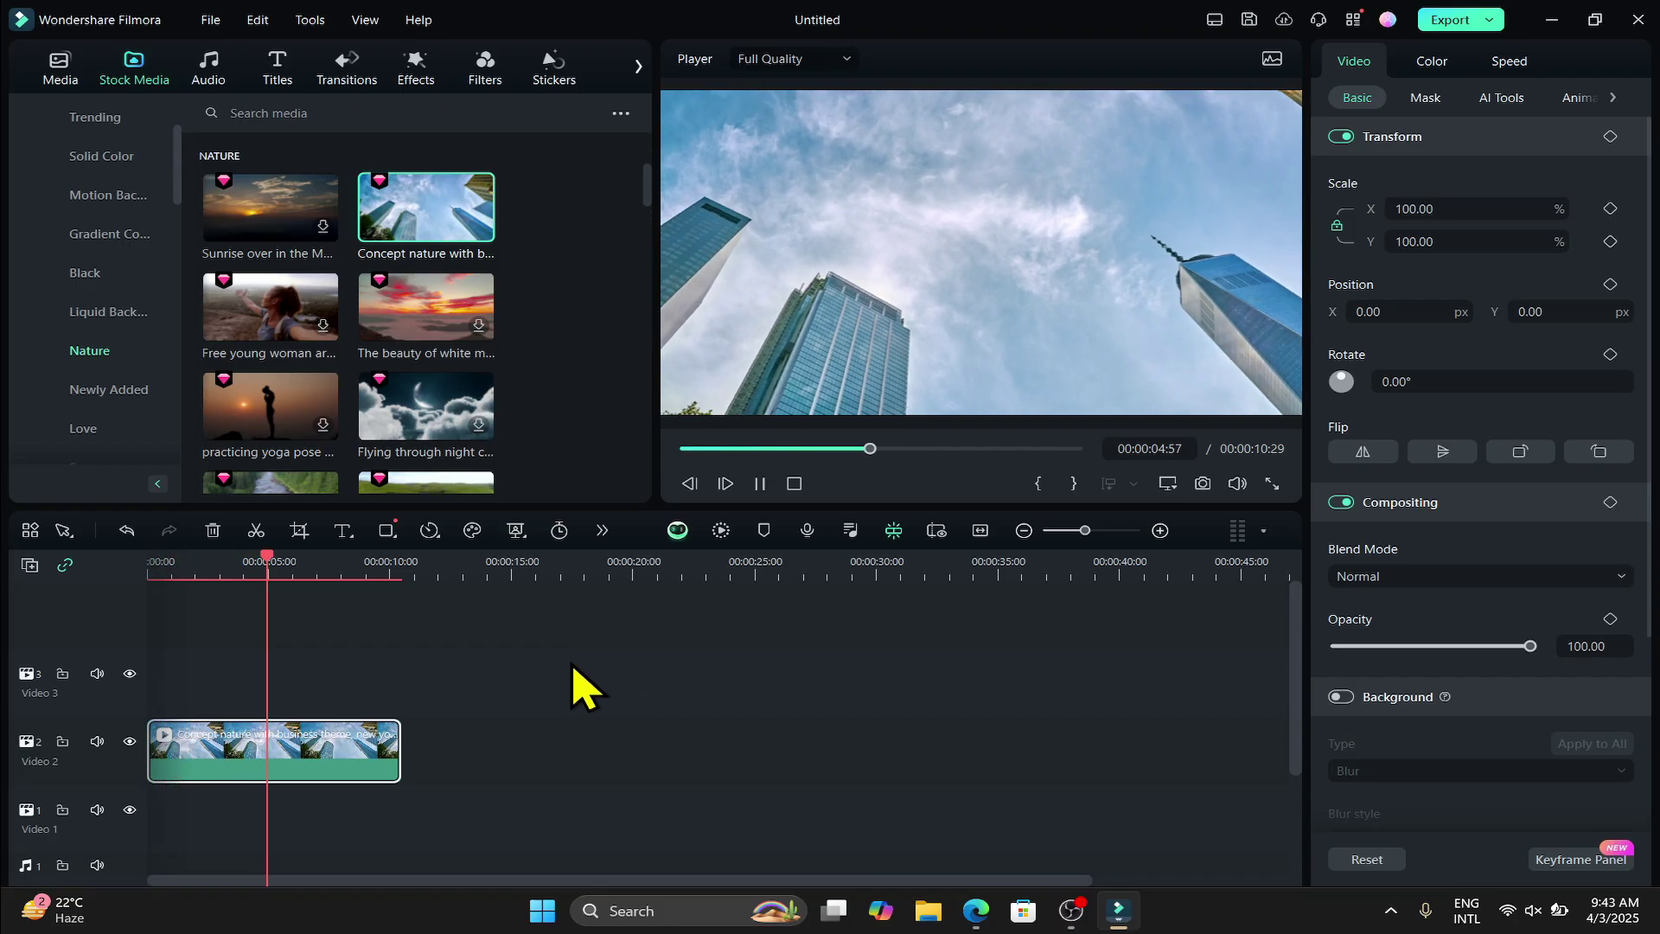
# Stop playback, undo the zoom-out changes on the clip and play it again.
pyautogui.press('space')
pyautogui.hotkey('ctrl', 'z')
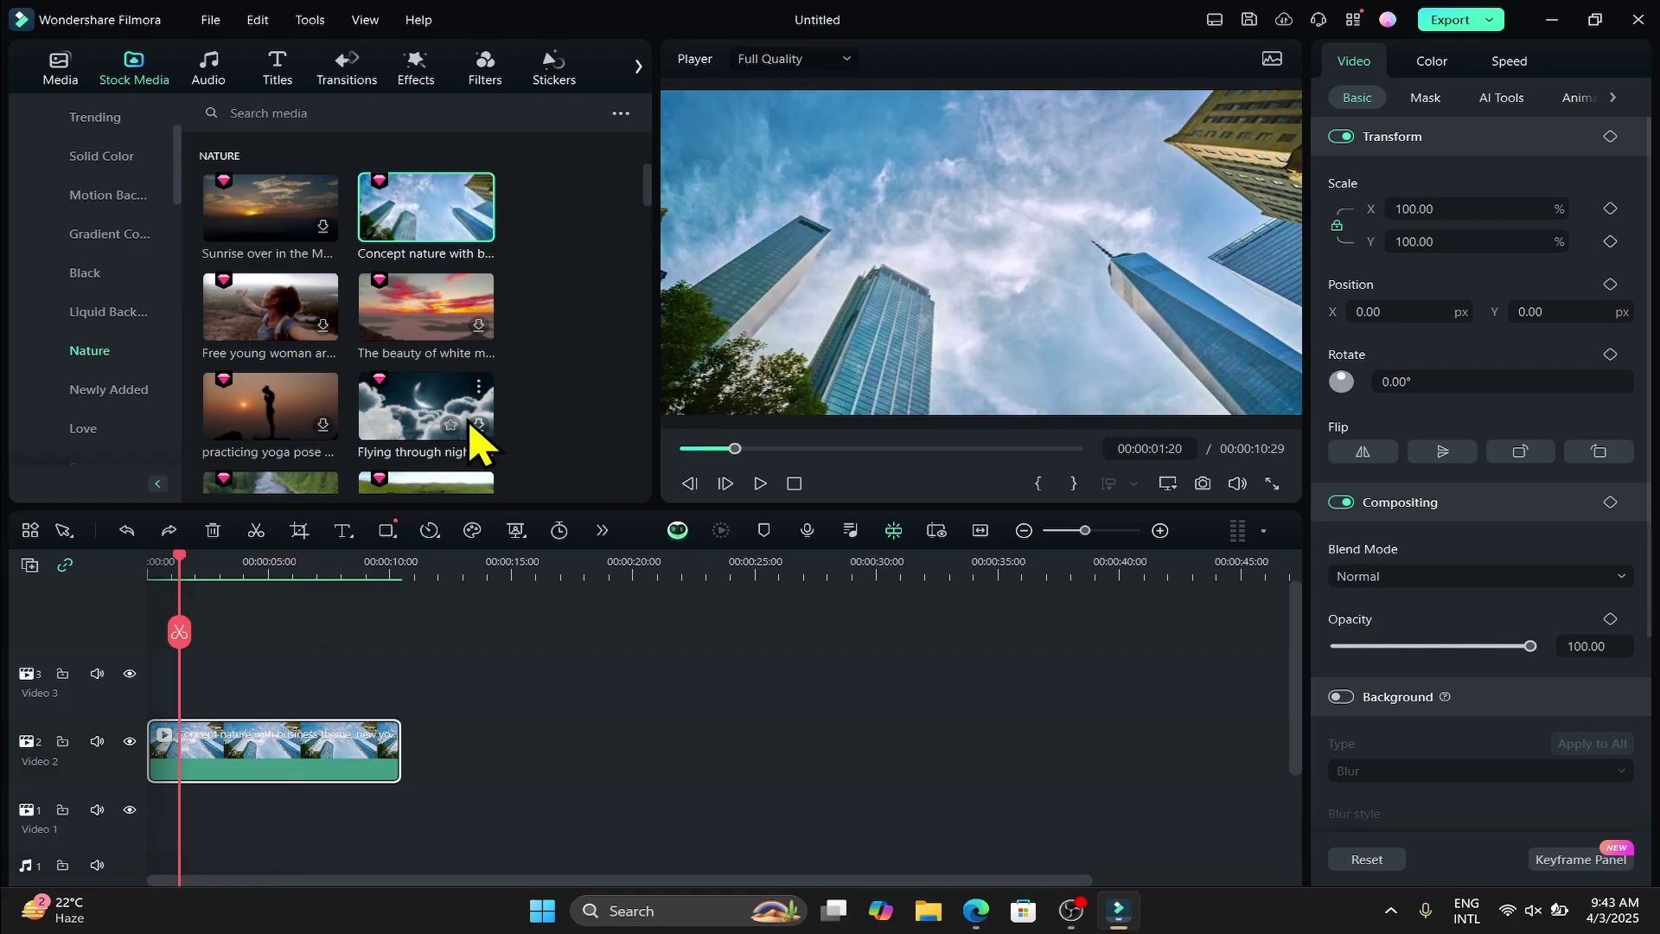
pyautogui.press('space')
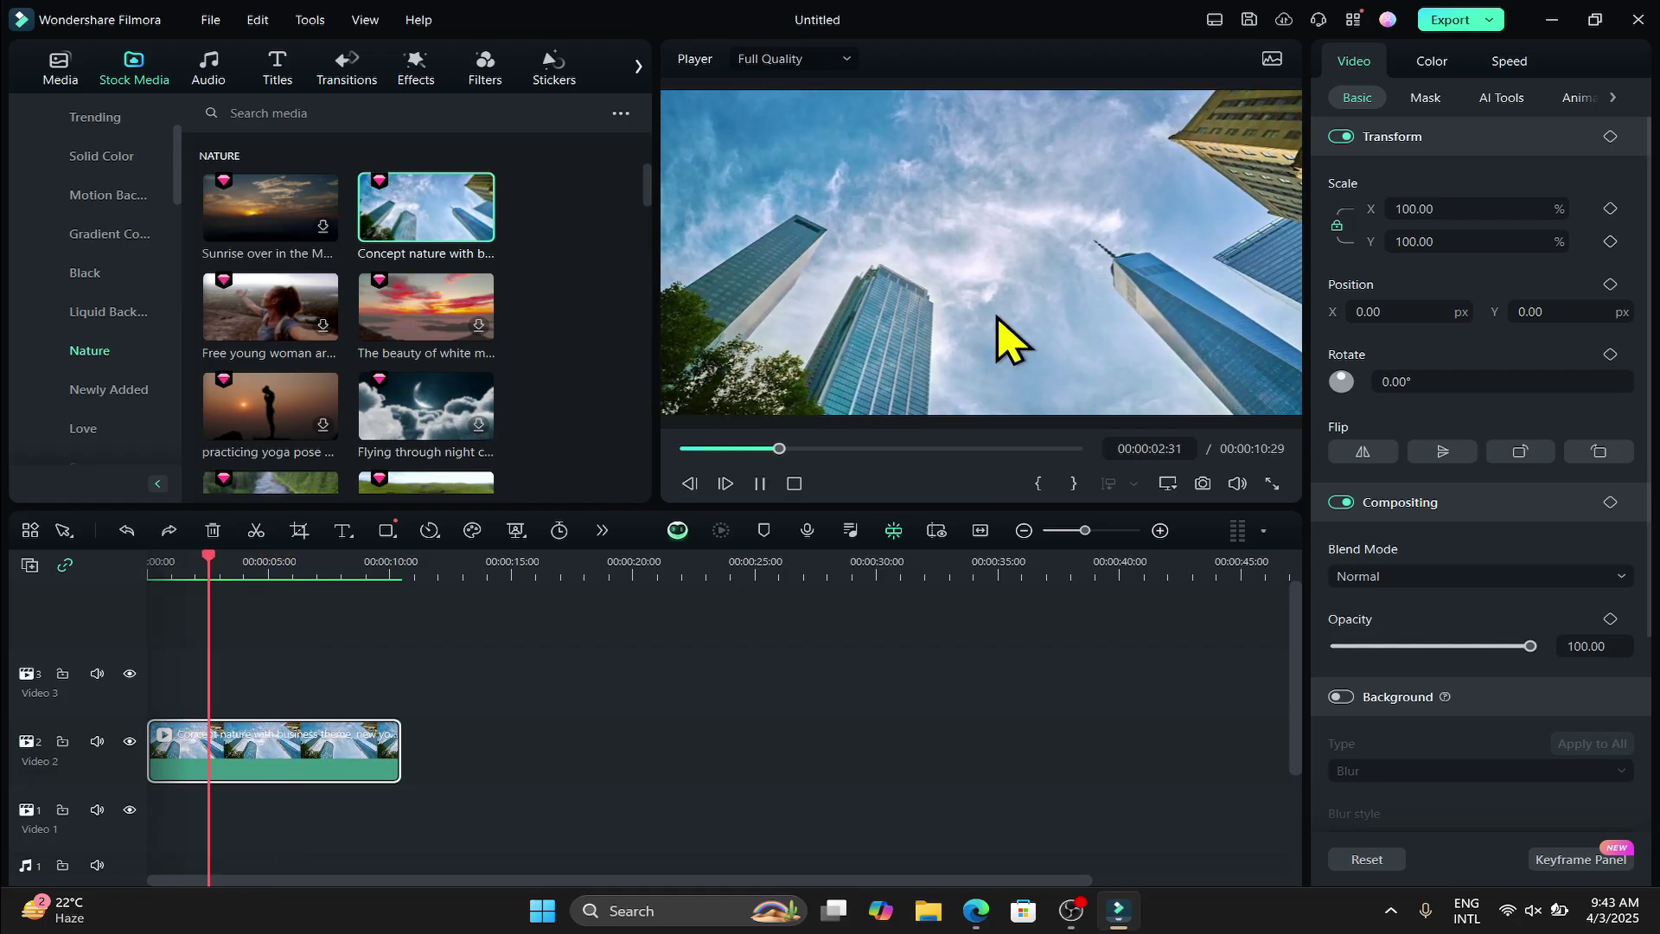
# Try the left-to-right and right-to-left pan presets on the clip in Pan & Zoom.
pyautogui.click(299, 530)
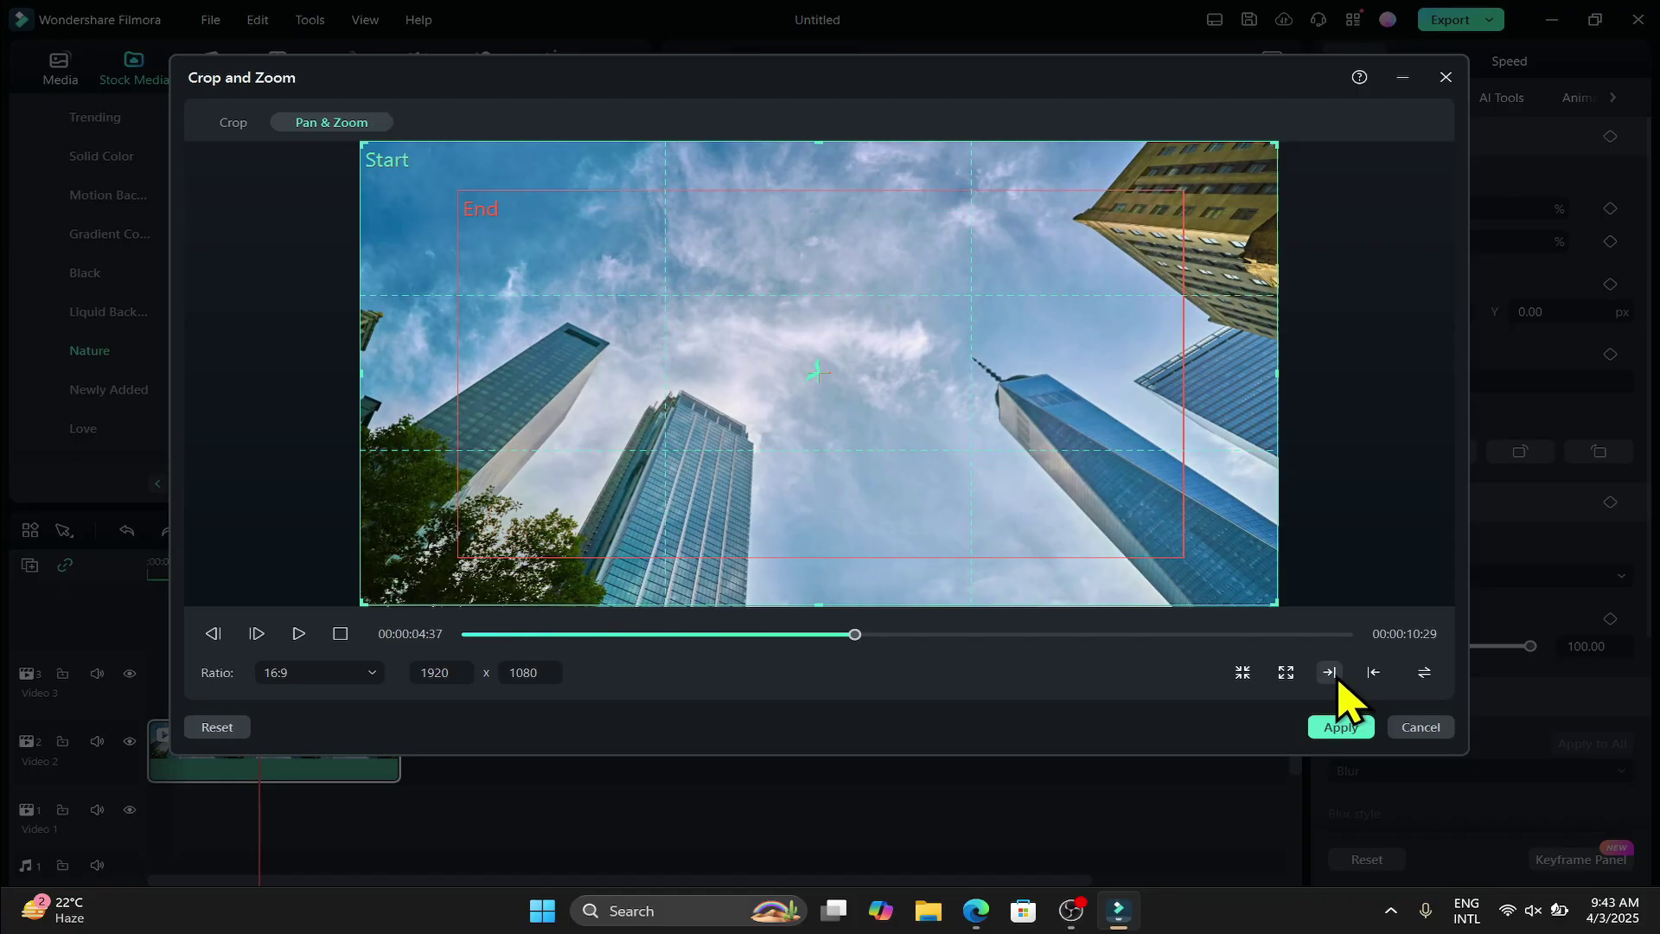
pyautogui.click(1329, 673)
pyautogui.click(1374, 672)
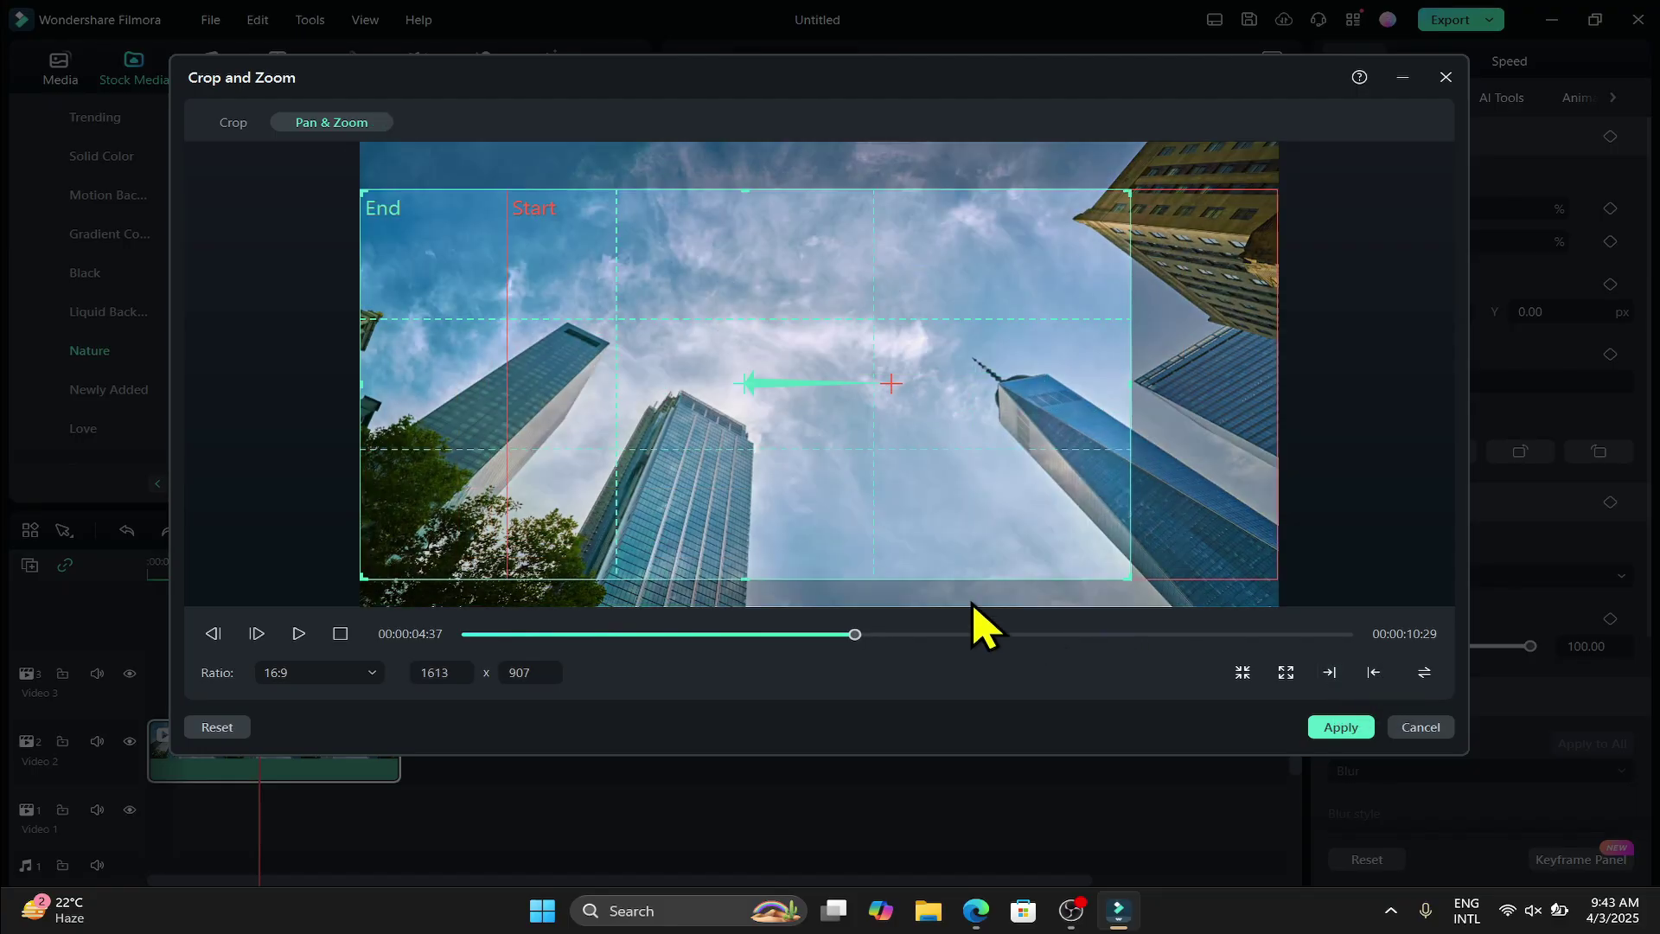
pyautogui.moveTo(701, 529); pyautogui.dragTo(726, 529)
pyautogui.moveTo(726, 529); pyautogui.dragTo(729, 529)
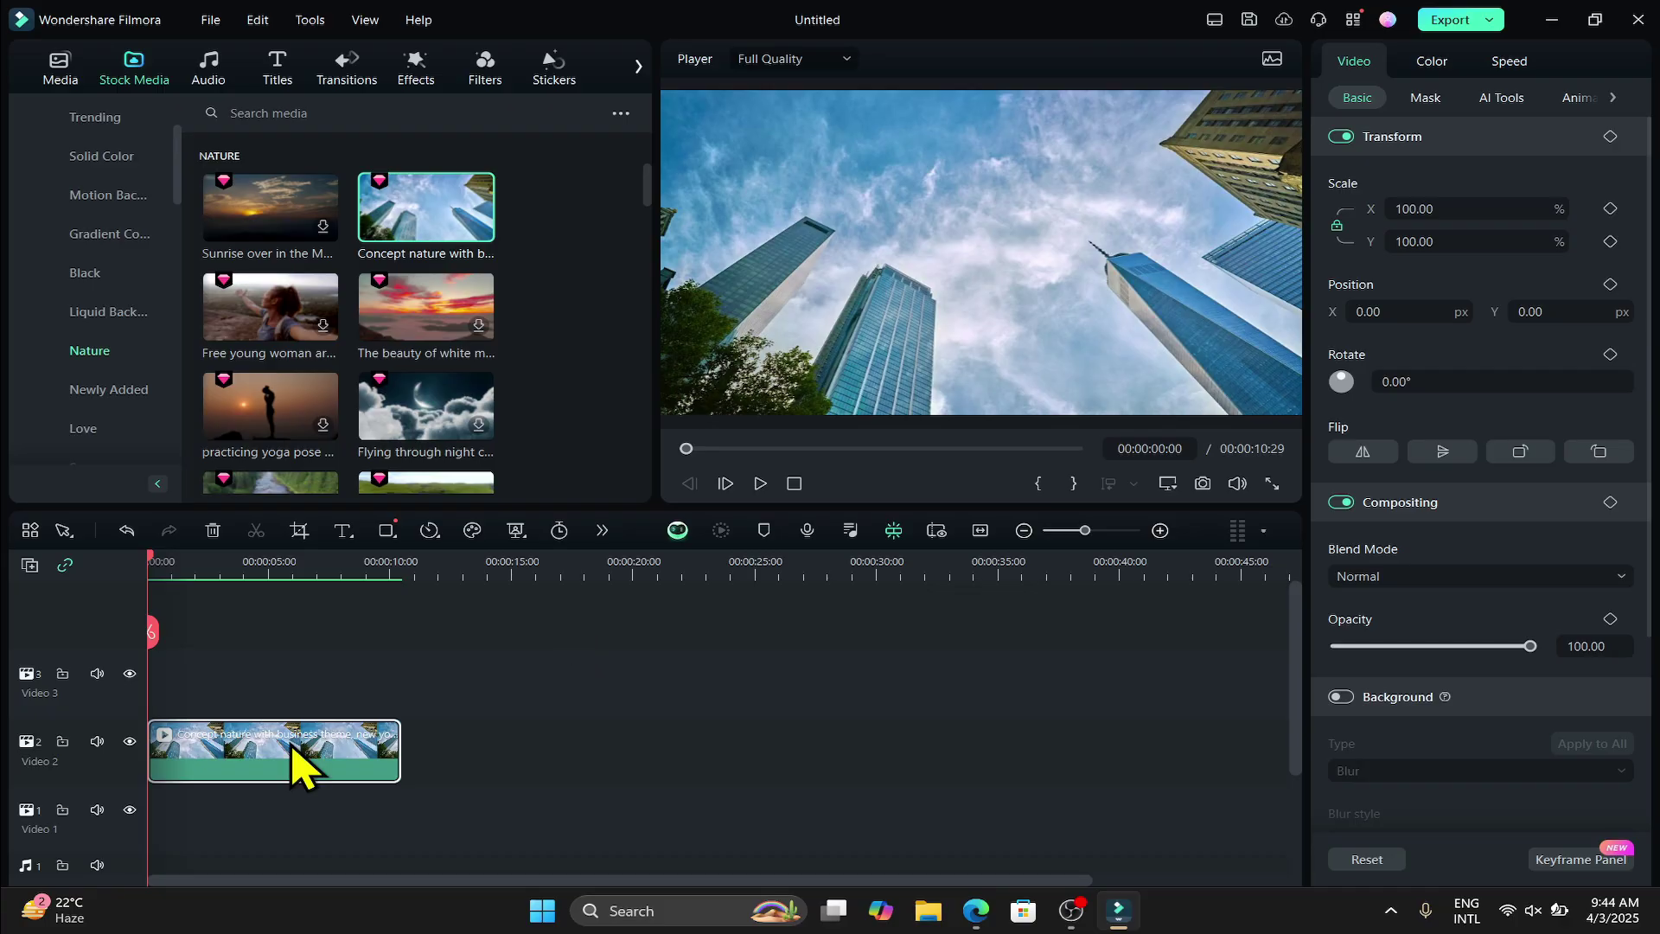
# Add a keyframe to the clip with Keyframing and move it to 00:00:01:39.
pyautogui.click(602, 531)
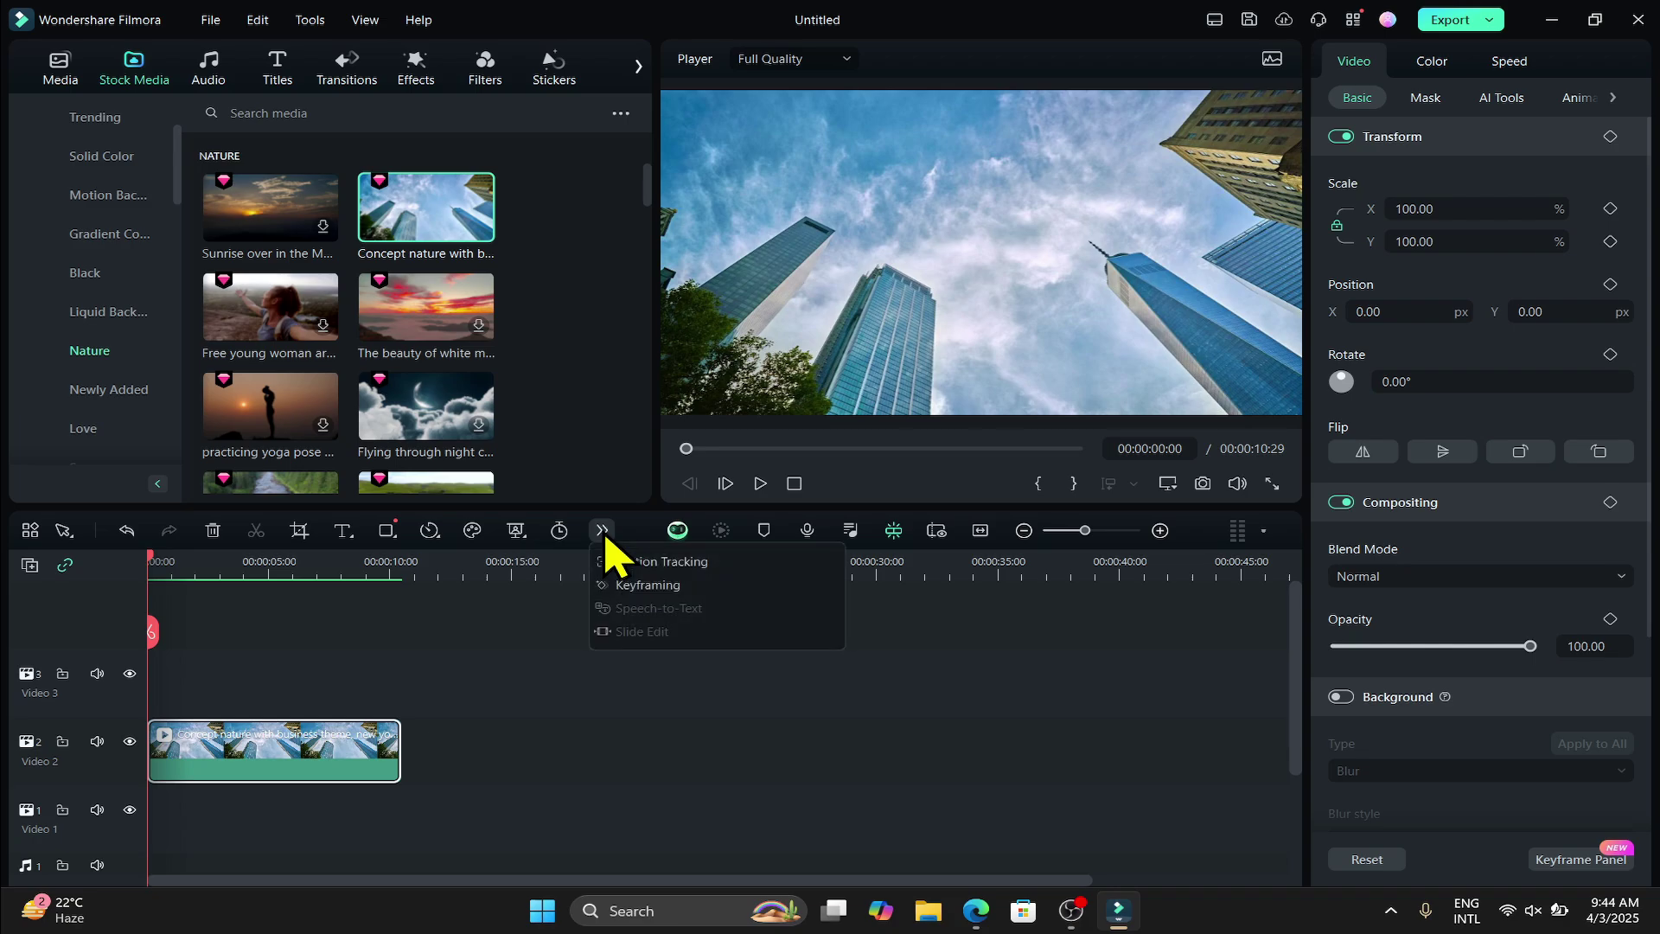
pyautogui.click(665, 587)
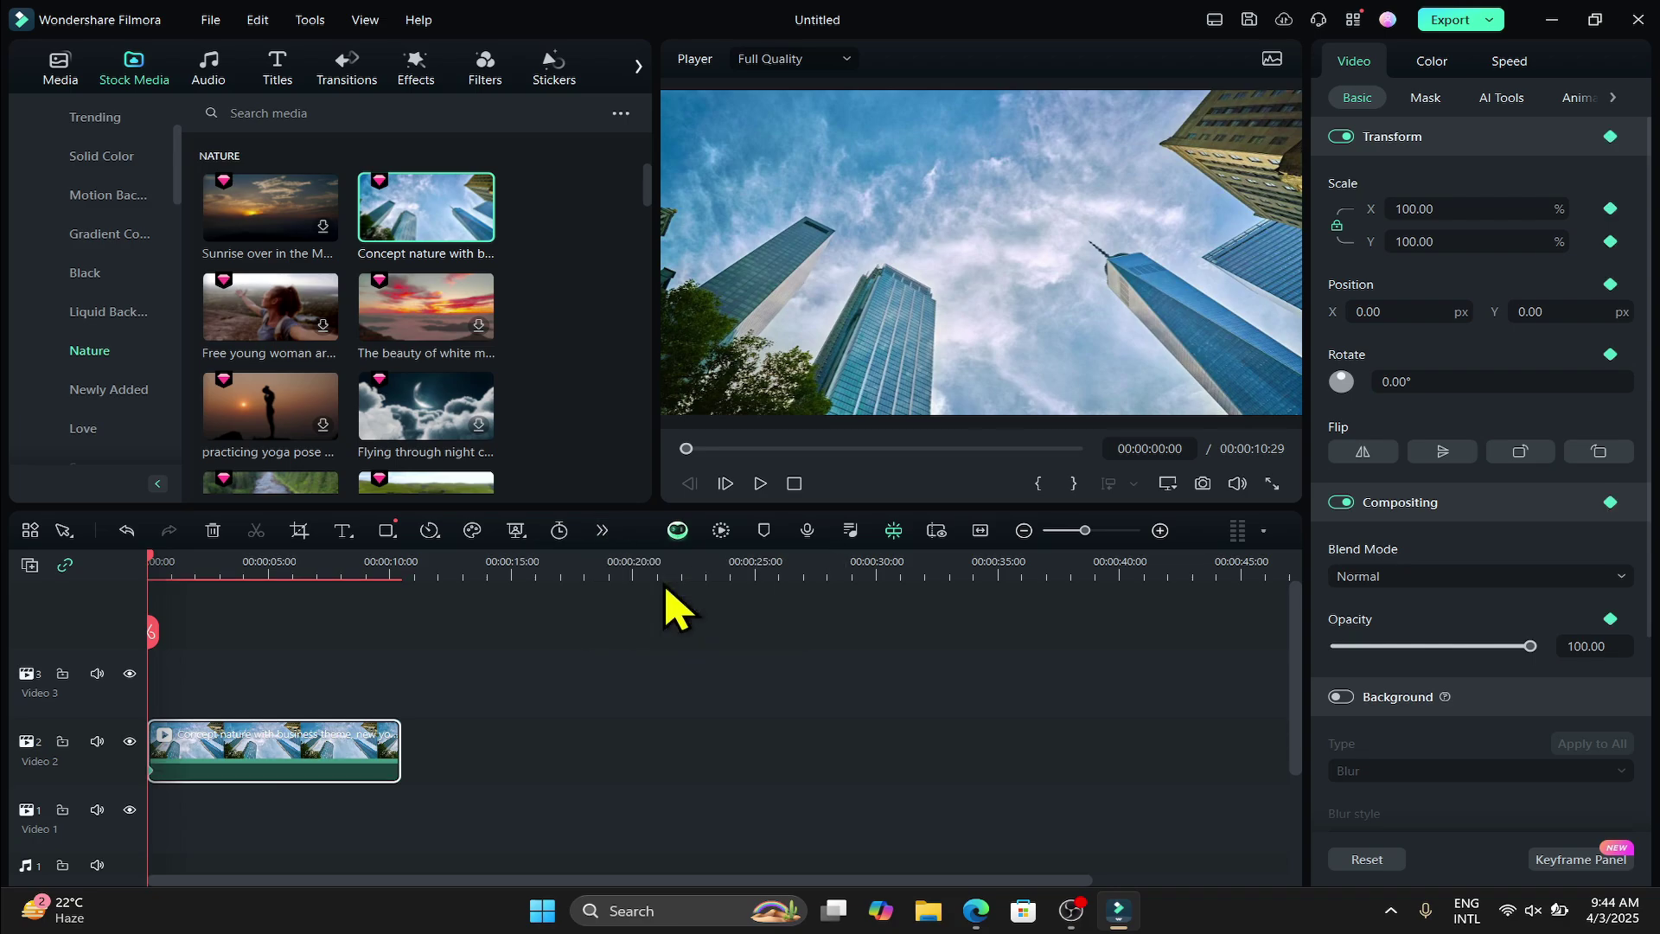
pyautogui.scroll(2, 154, 778)
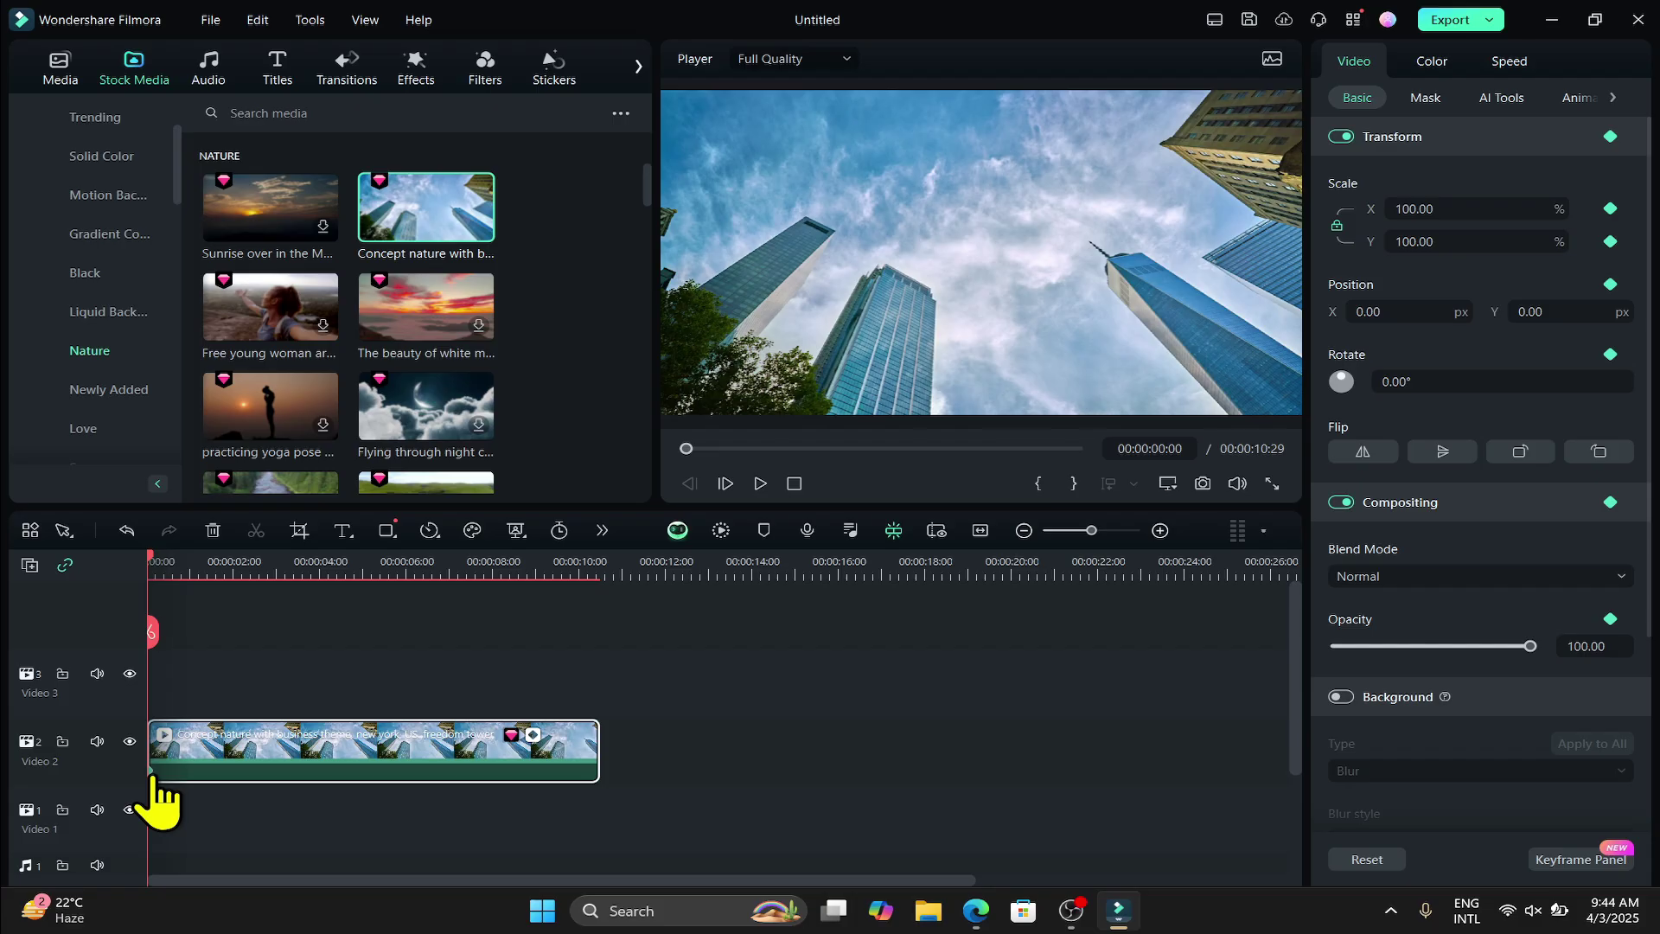
pyautogui.moveTo(152, 782); pyautogui.dragTo(218, 804)
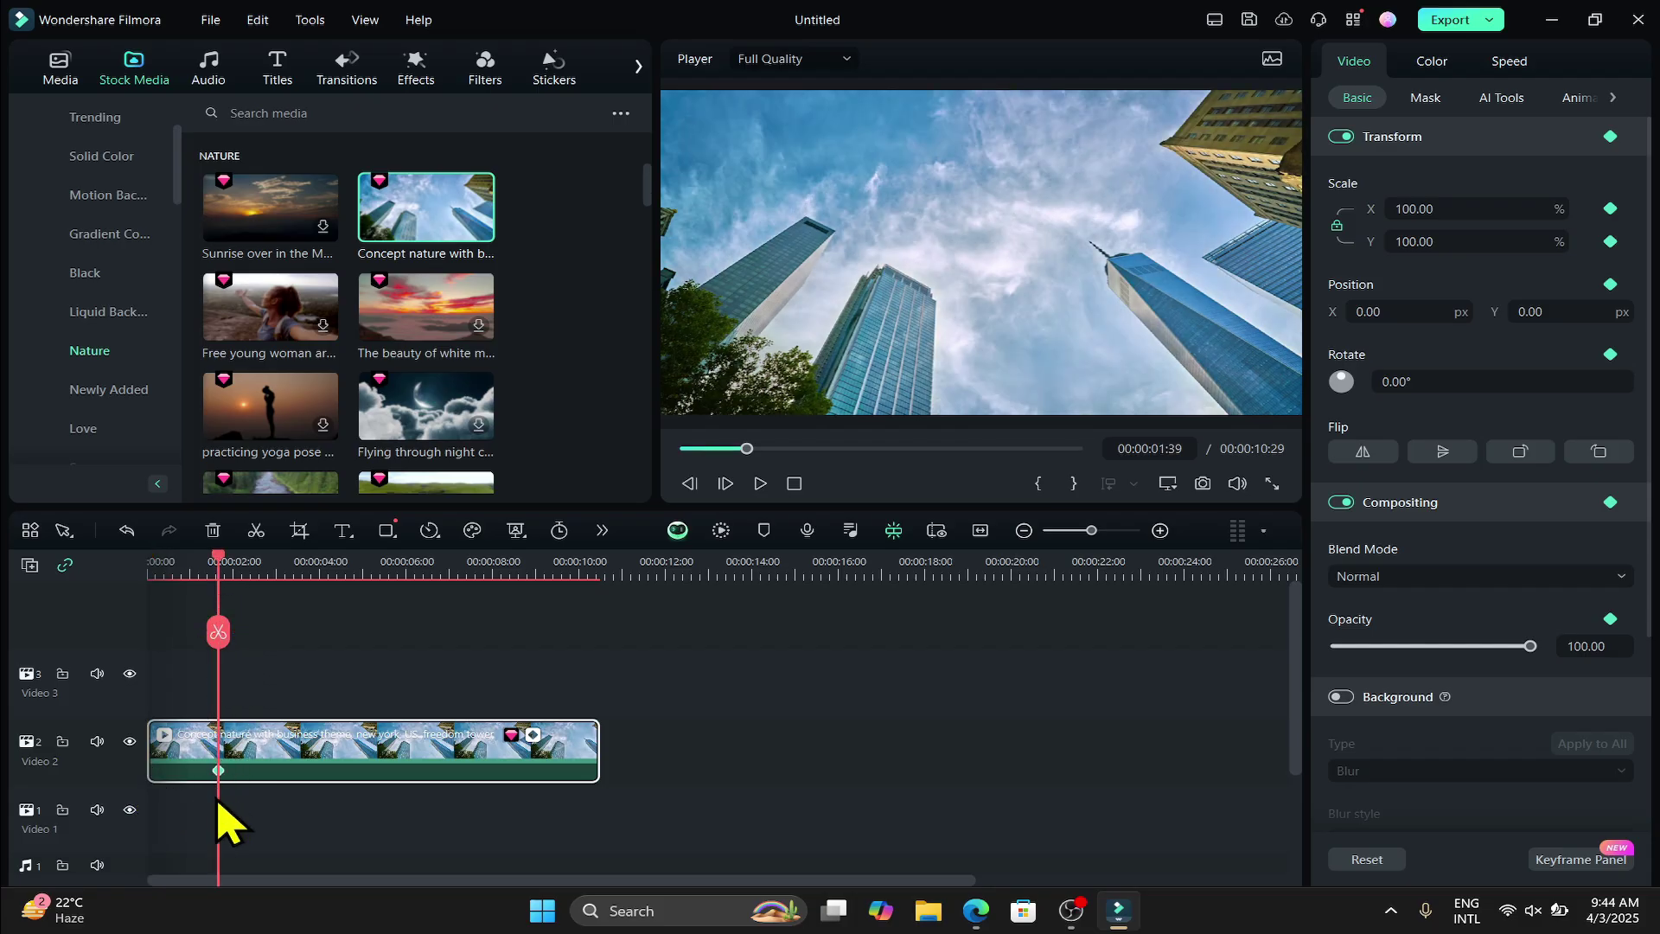
pyautogui.hotkey('ctrl', '=')
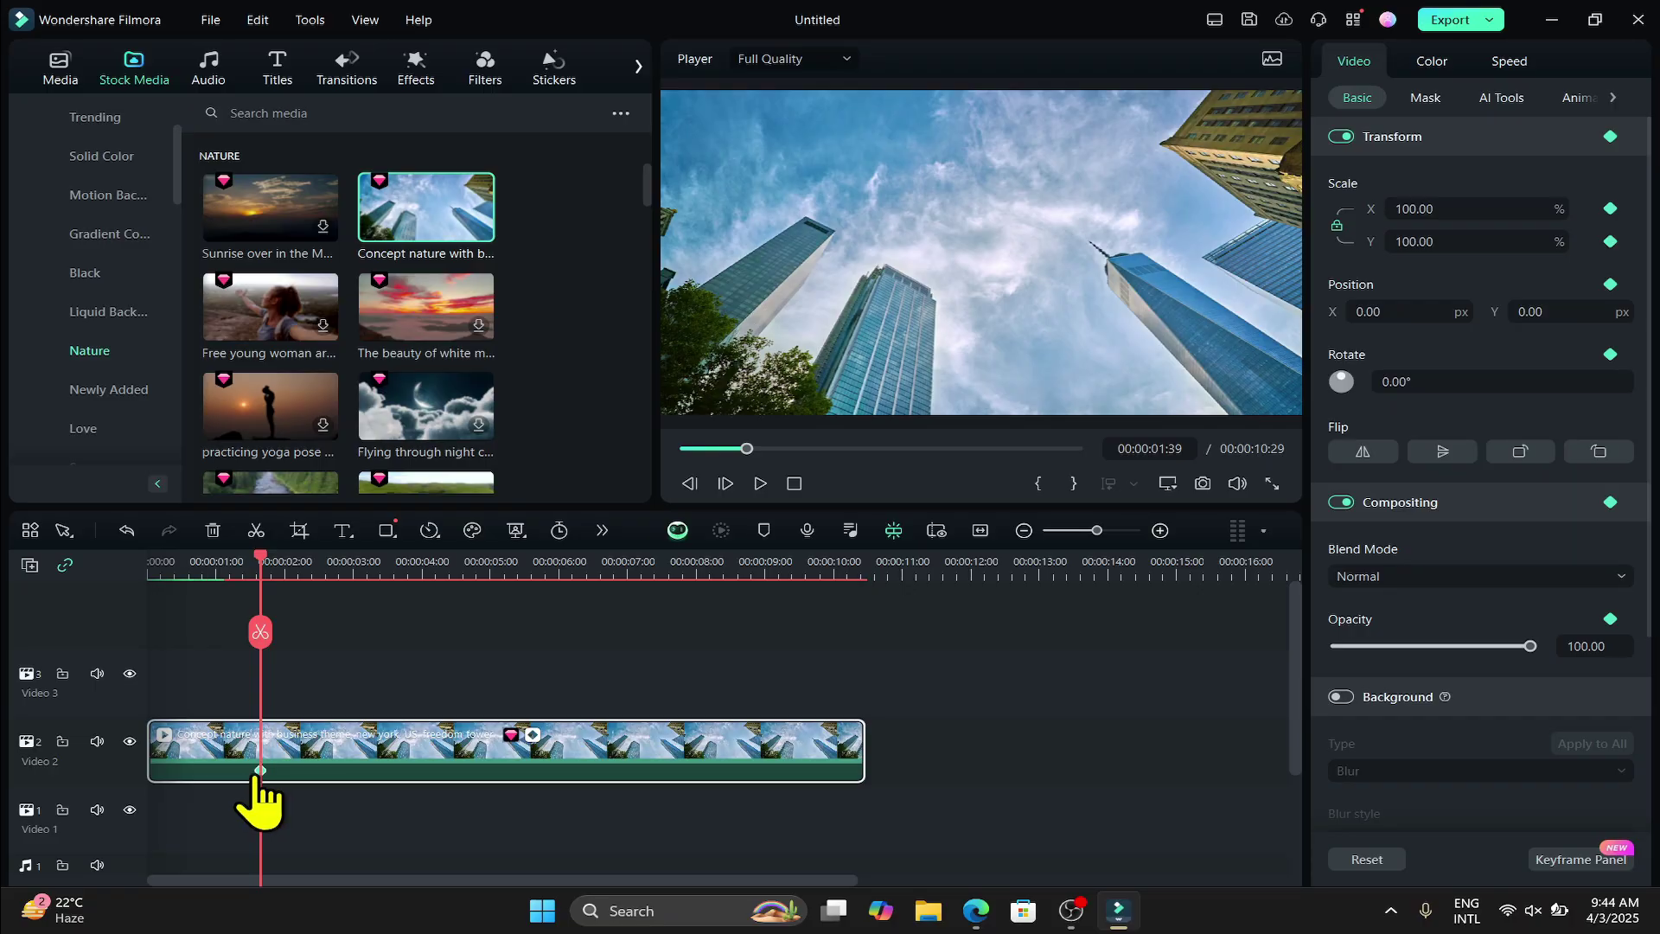
# Add a second keyframe to the clip at 00:00:07:48.
pyautogui.moveTo(262, 566); pyautogui.dragTo(687, 640)
pyautogui.click(601, 530)
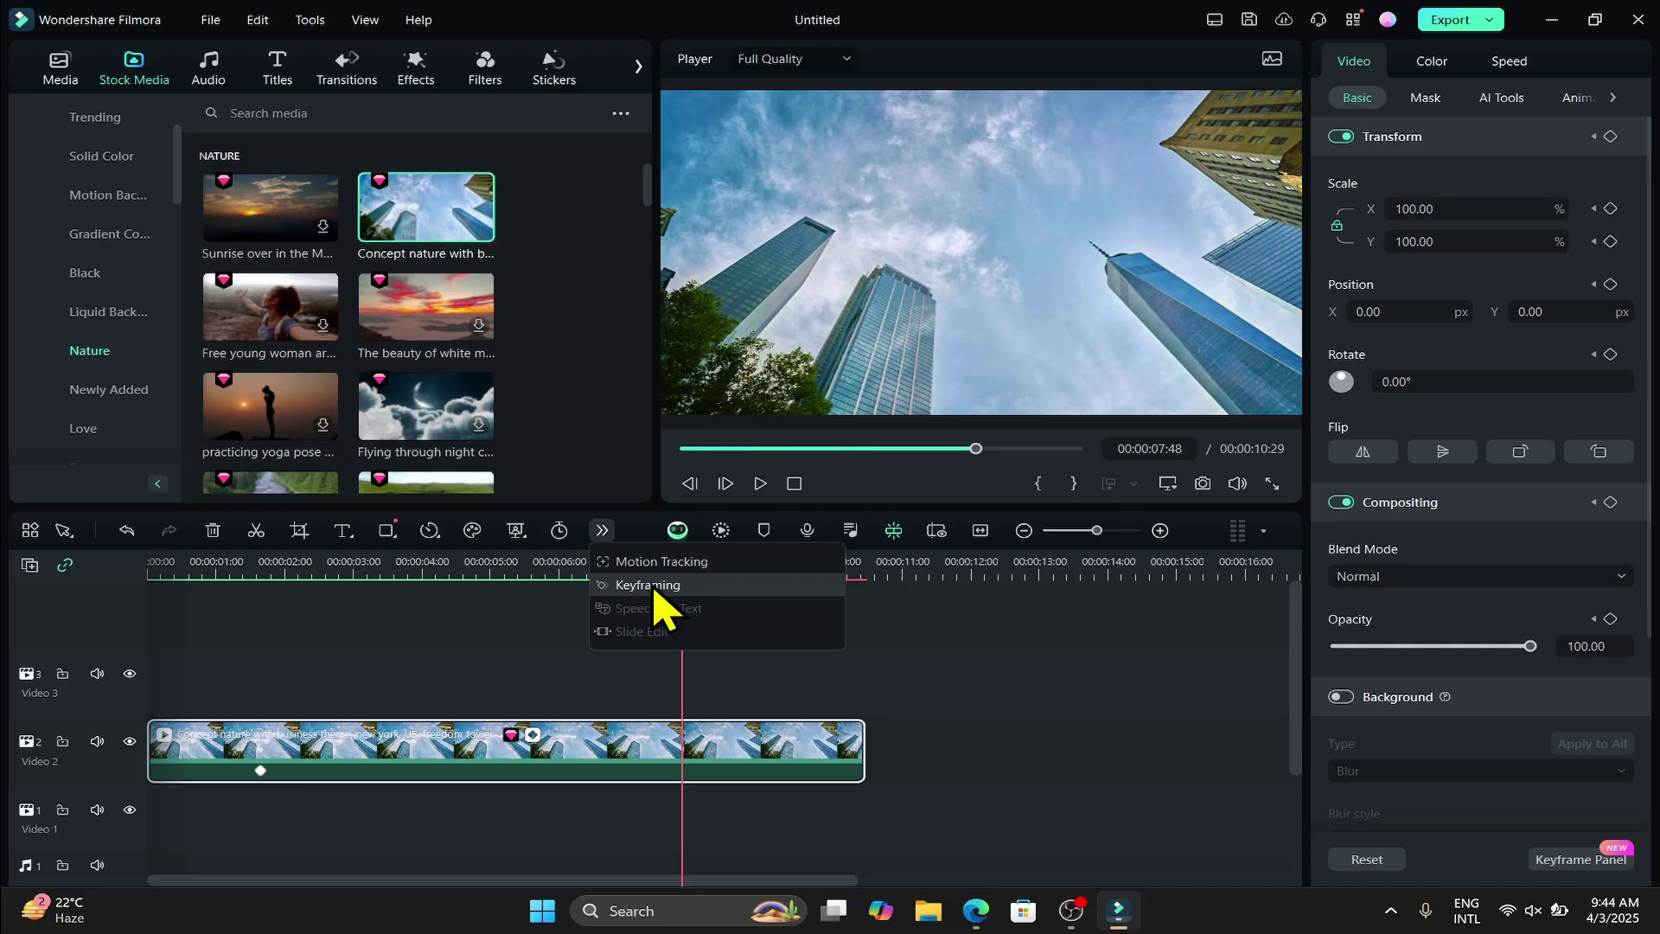
pyautogui.click(654, 587)
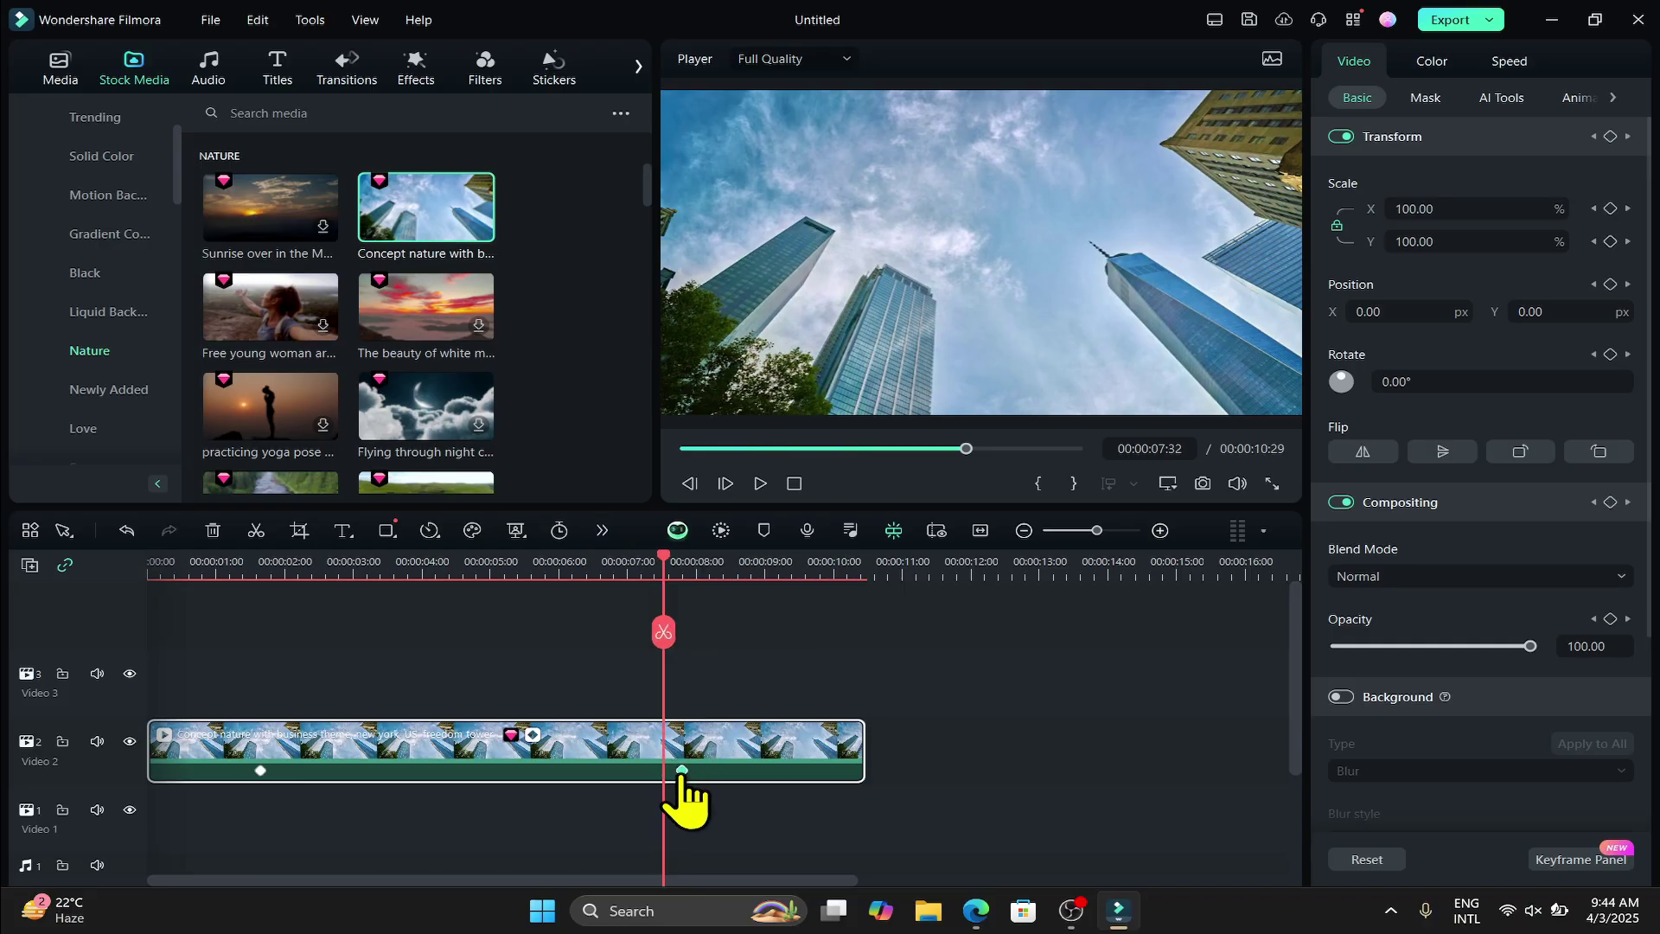
# At the first keyframe, enlarge the clip in the preview to about 113% scale.
pyautogui.click(261, 770)
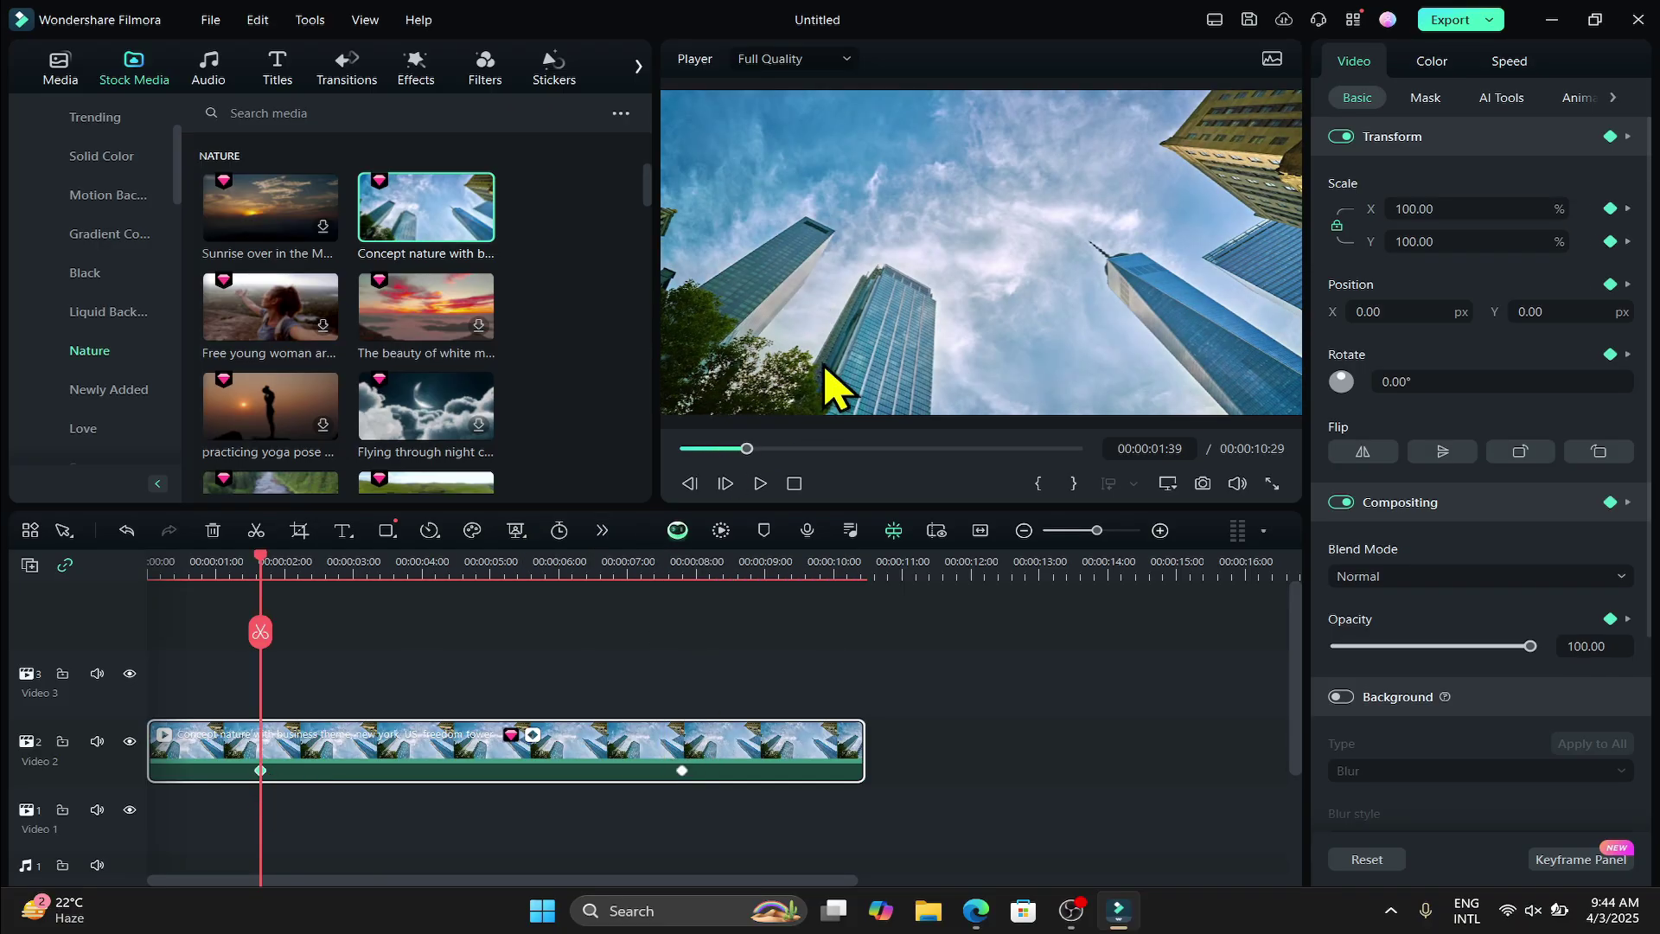
pyautogui.moveTo(665, 94); pyautogui.dragTo(571, 77)
pyautogui.moveTo(1297, 415); pyautogui.dragTo(1308, 424)
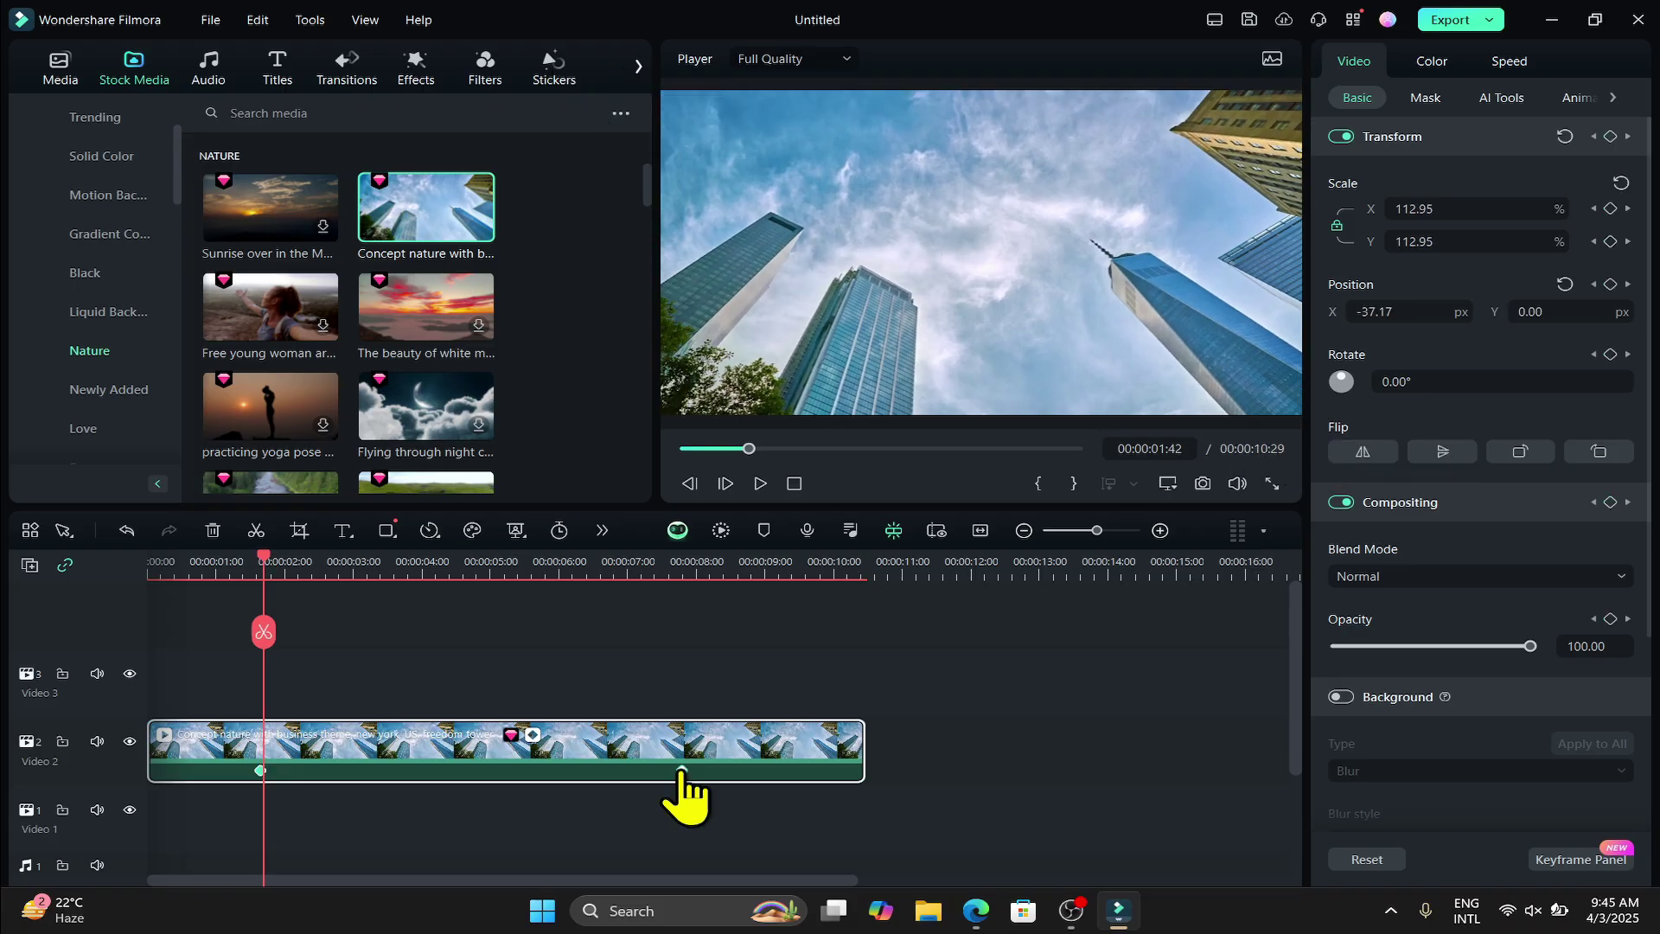
# At the second keyframe, shrink the clip to about 79% scale, centre it in the frame and play the zoom.
pyautogui.click(682, 770)
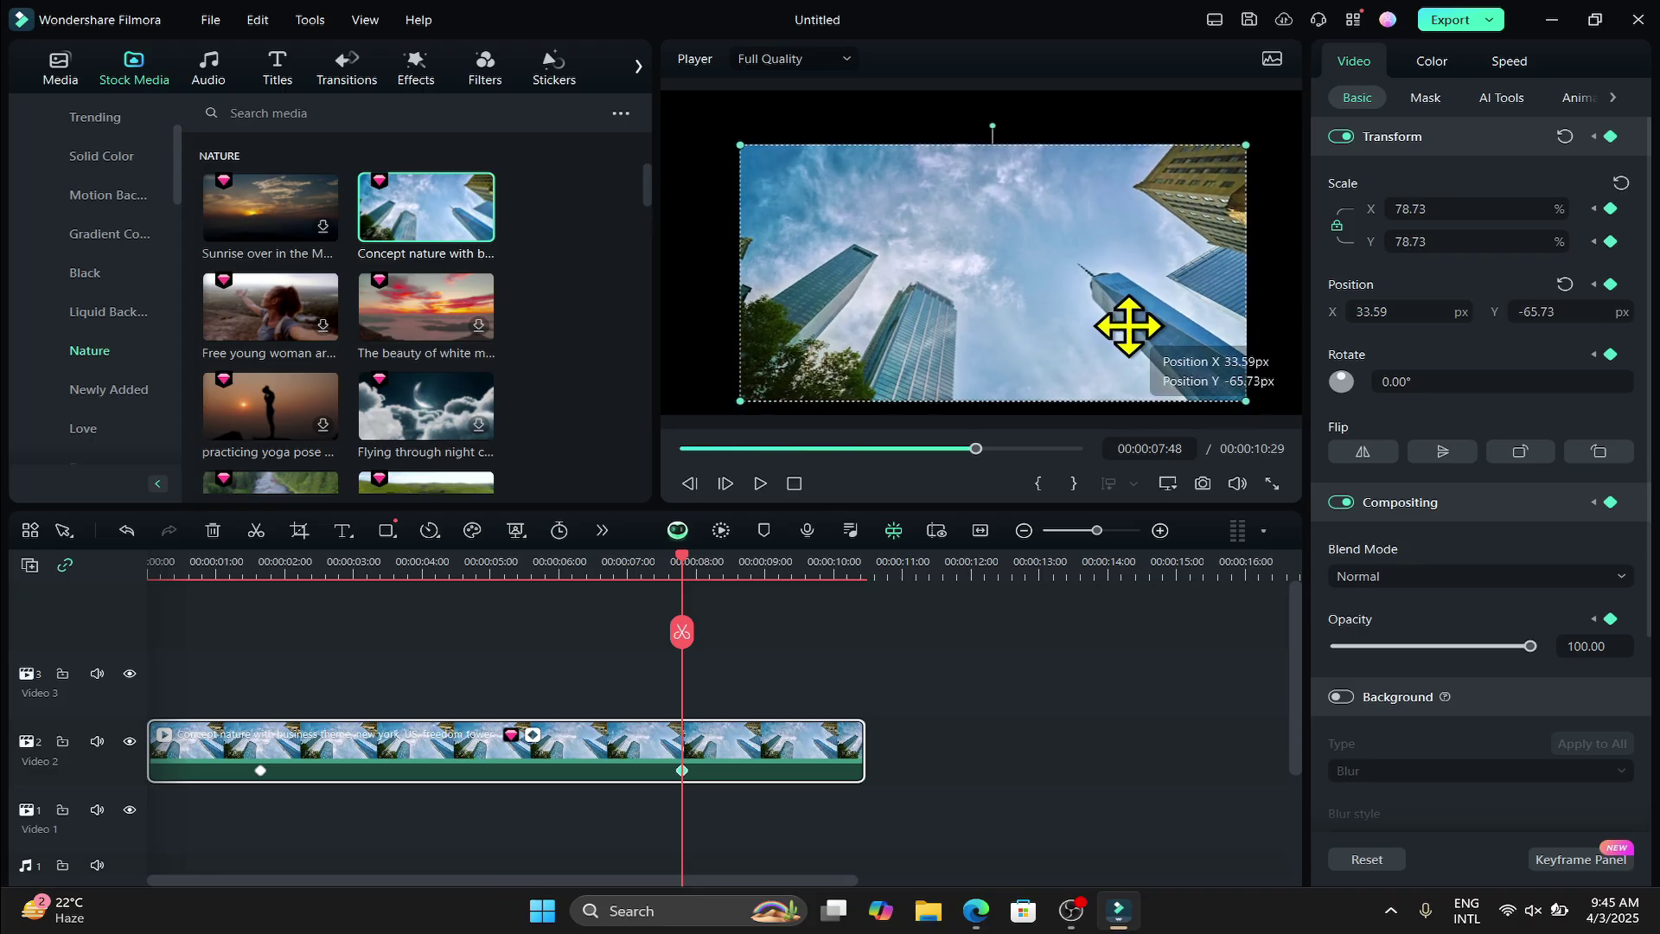
pyautogui.moveTo(1129, 329); pyautogui.dragTo(1123, 308)
pyautogui.moveTo(678, 570); pyautogui.dragTo(241, 705)
pyautogui.press('space')
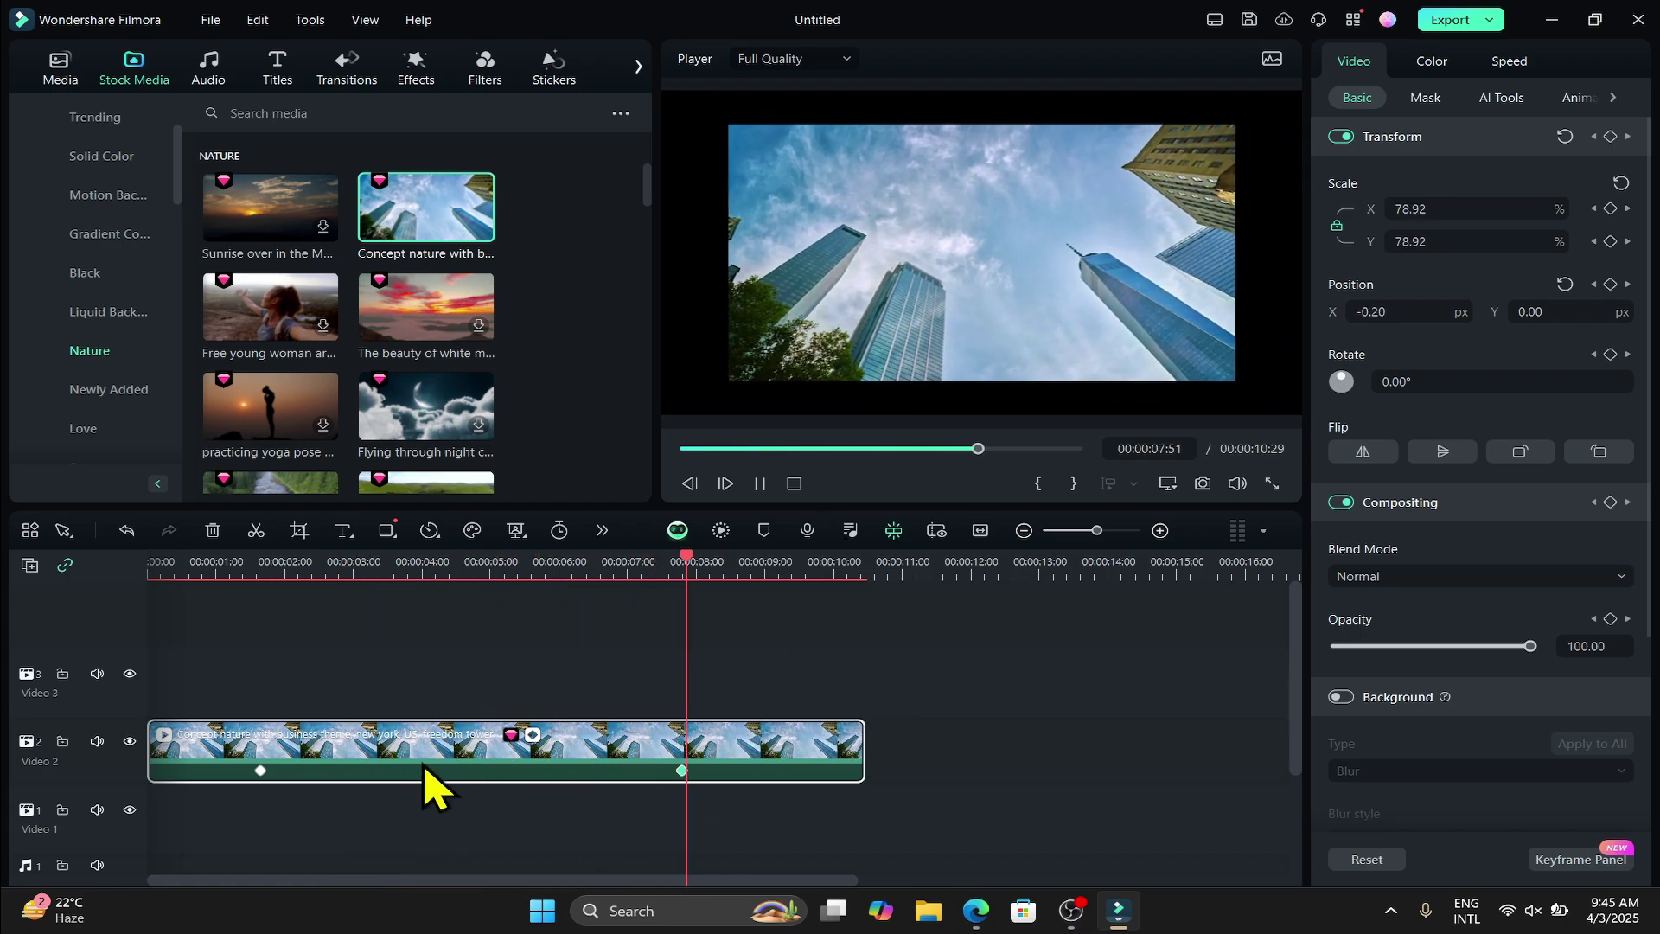
# Move the second keyframe along the clip to 00:00:09:25 to lengthen the zoom.
pyautogui.click(499, 765)
pyautogui.moveTo(681, 775); pyautogui.dragTo(537, 778)
pyautogui.moveTo(339, 778); pyautogui.dragTo(792, 772)
# Play and scrub through the clip to review the zoom between its two keyframes.
pyautogui.click(238, 560)
pyautogui.press('space')
pyautogui.press('space')
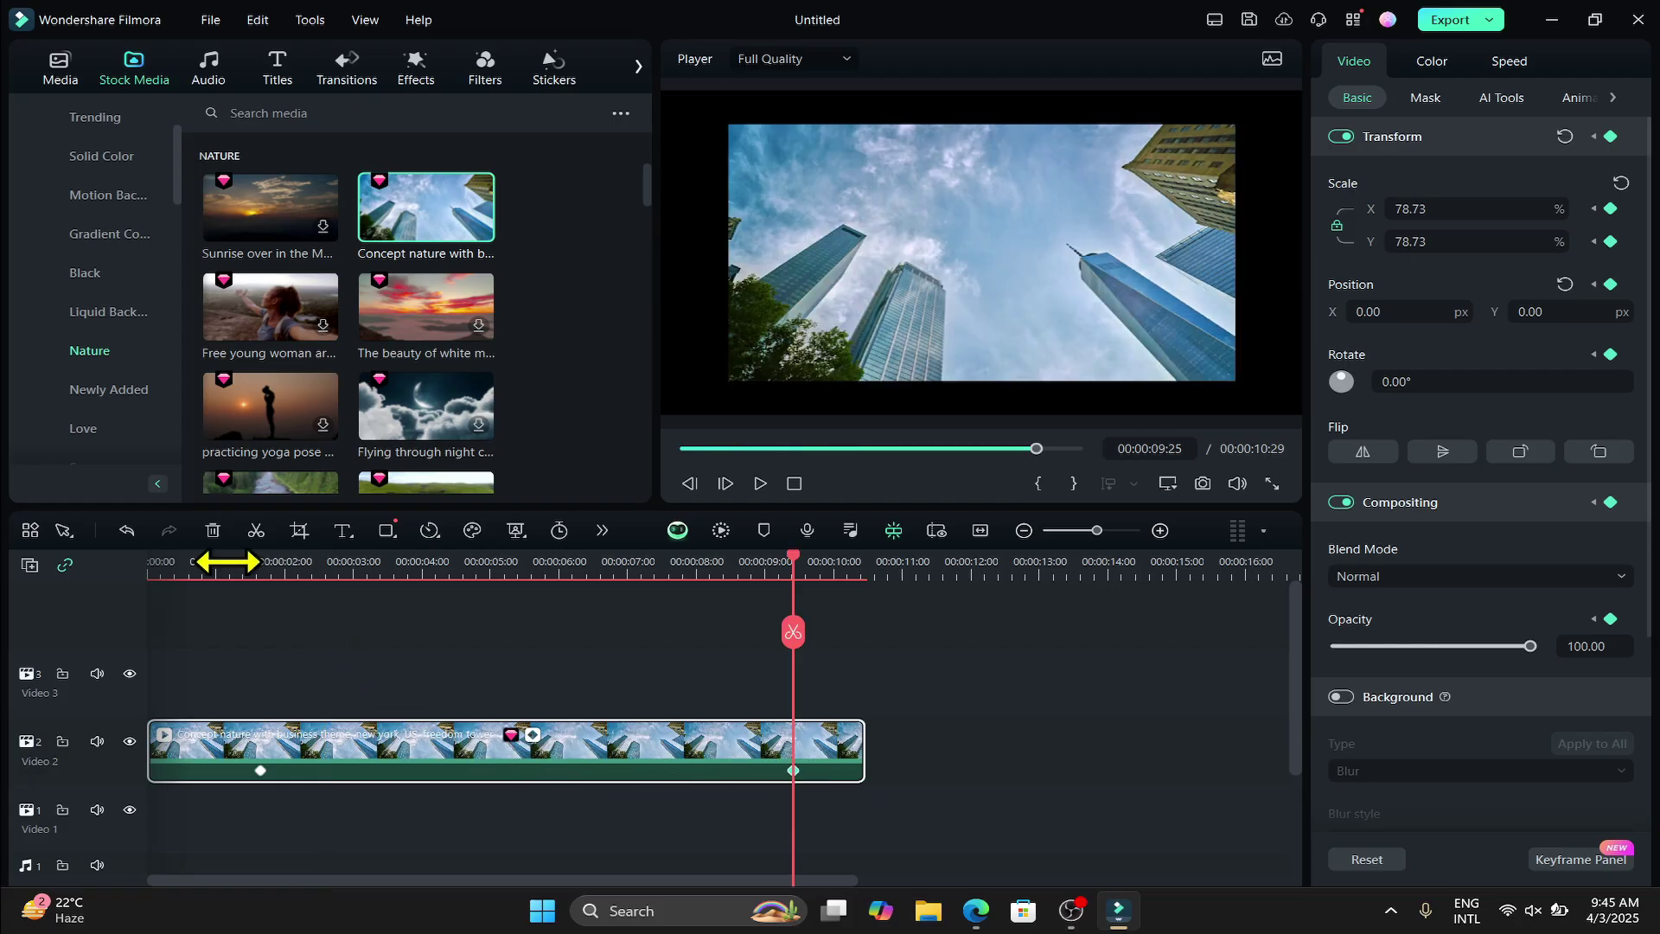
pyautogui.click(218, 562)
pyautogui.press('space')
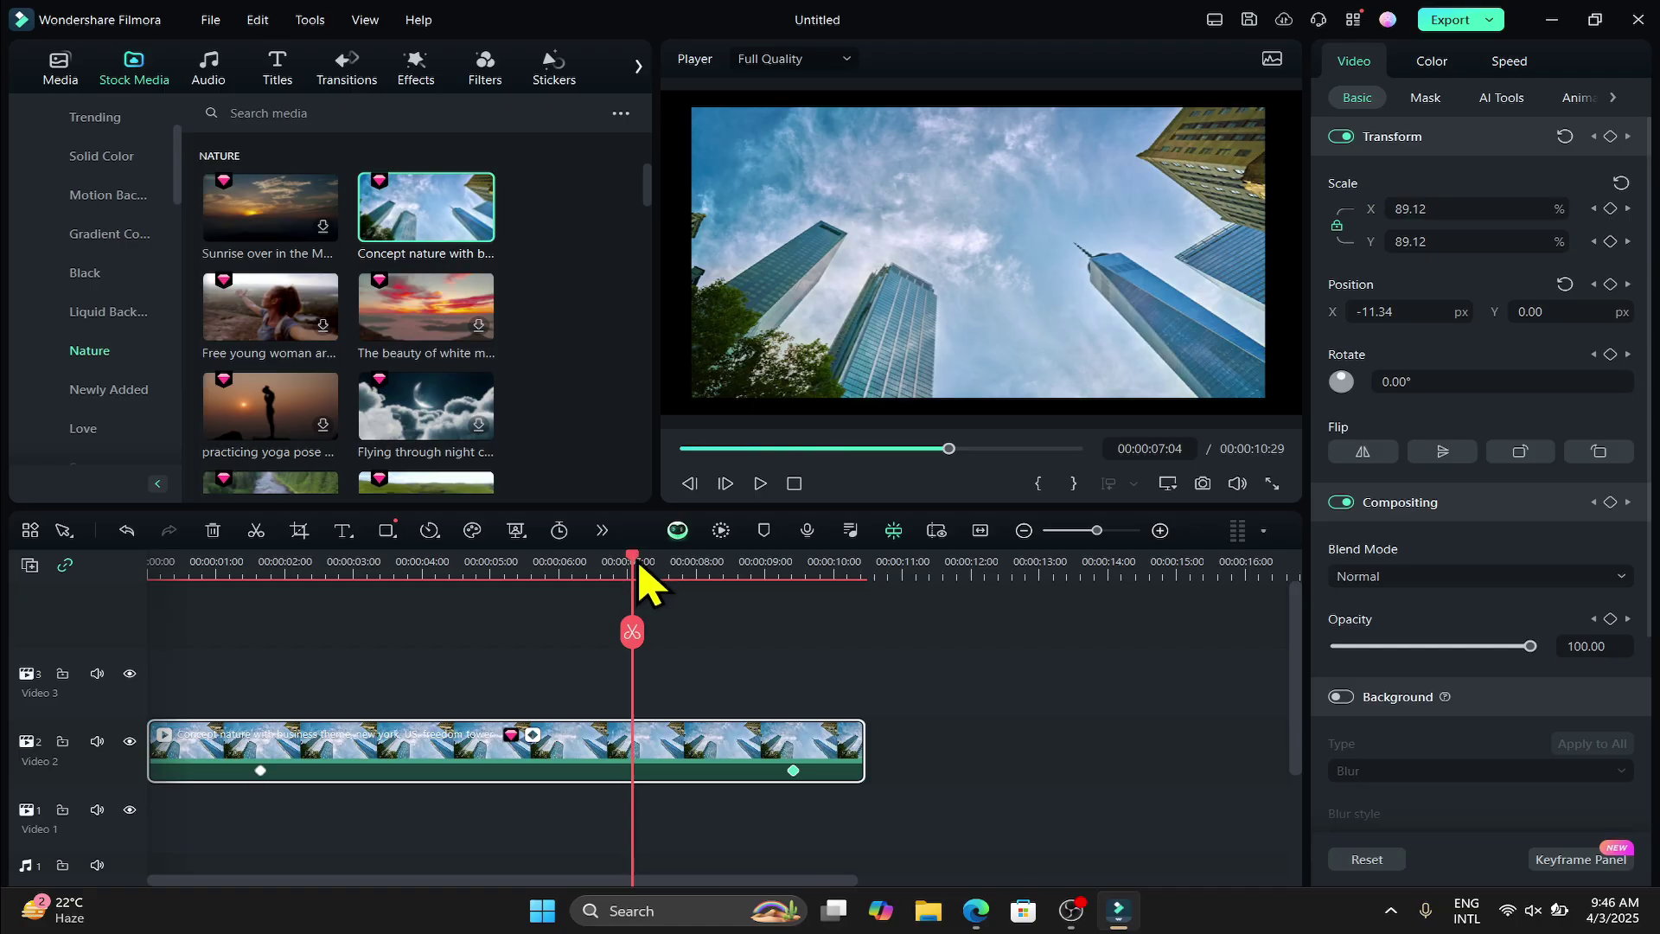
pyautogui.moveTo(641, 566); pyautogui.dragTo(674, 572)
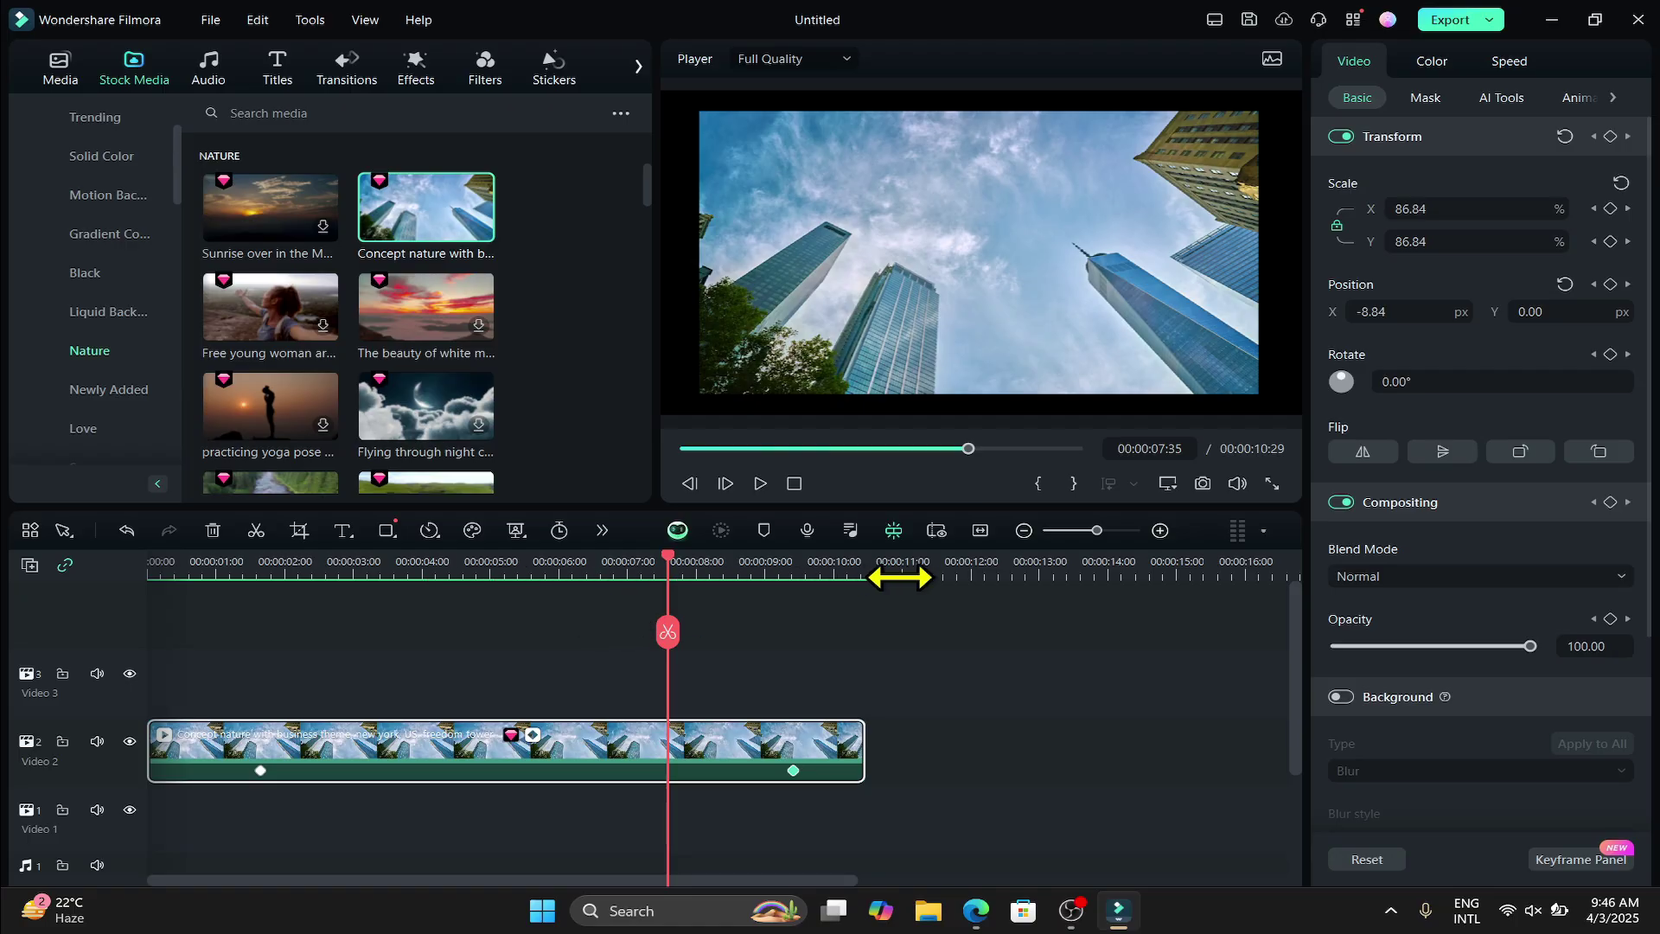
pyautogui.moveTo(677, 592); pyautogui.dragTo(794, 825)
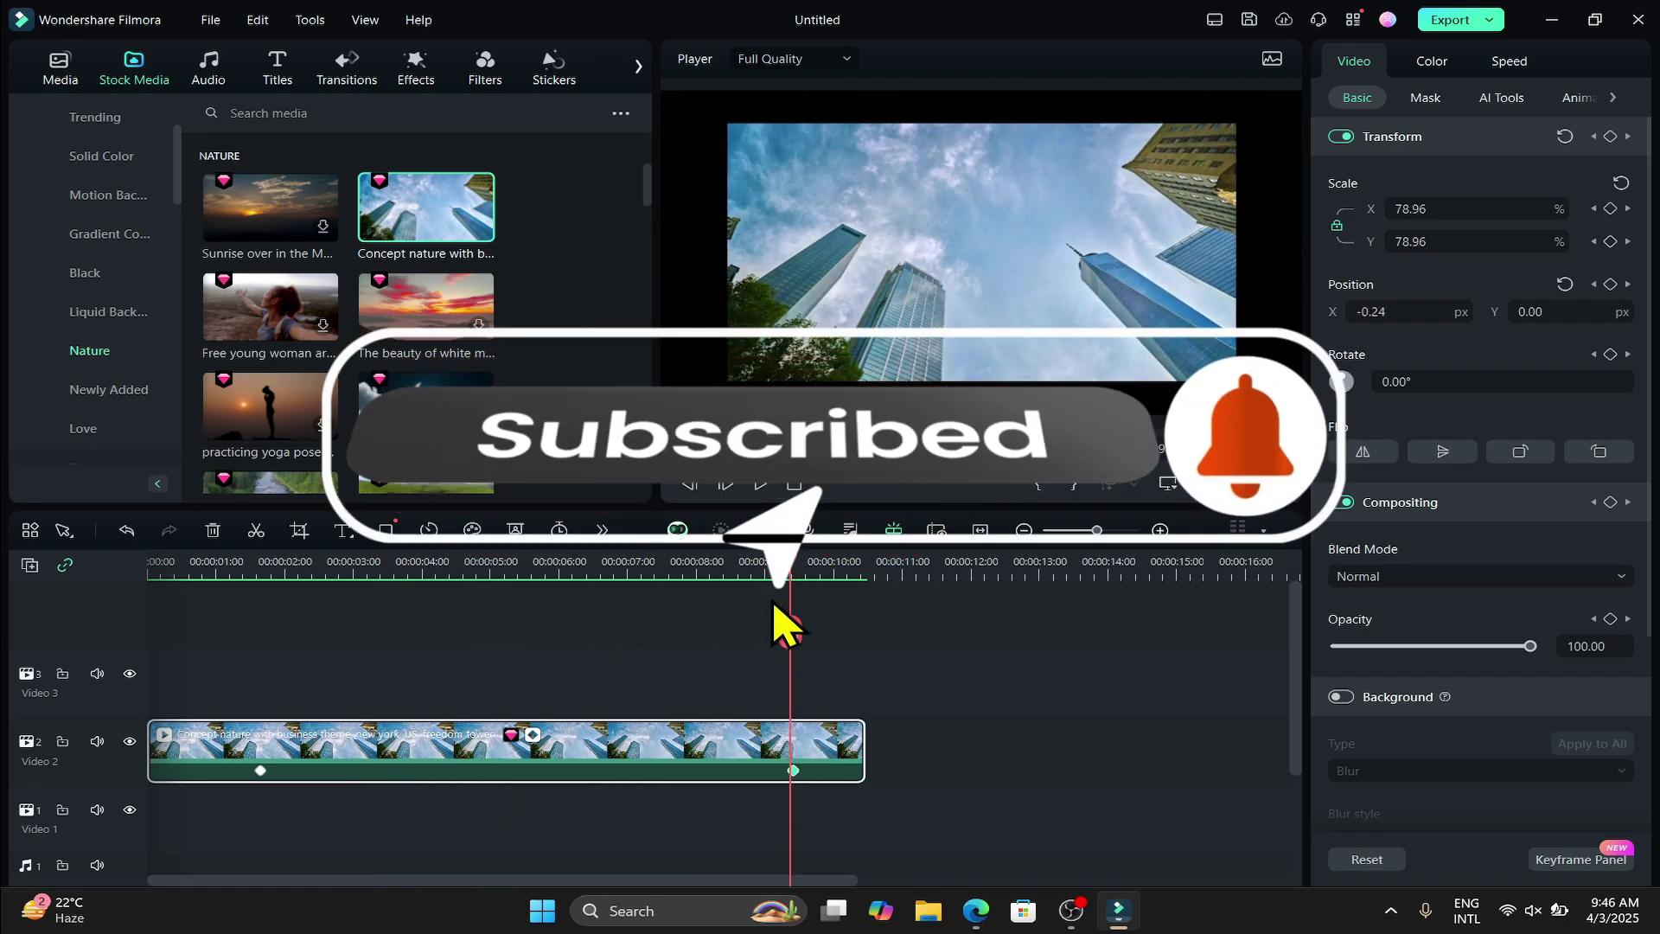
pyautogui.moveTo(796, 574); pyautogui.dragTo(215, 932)
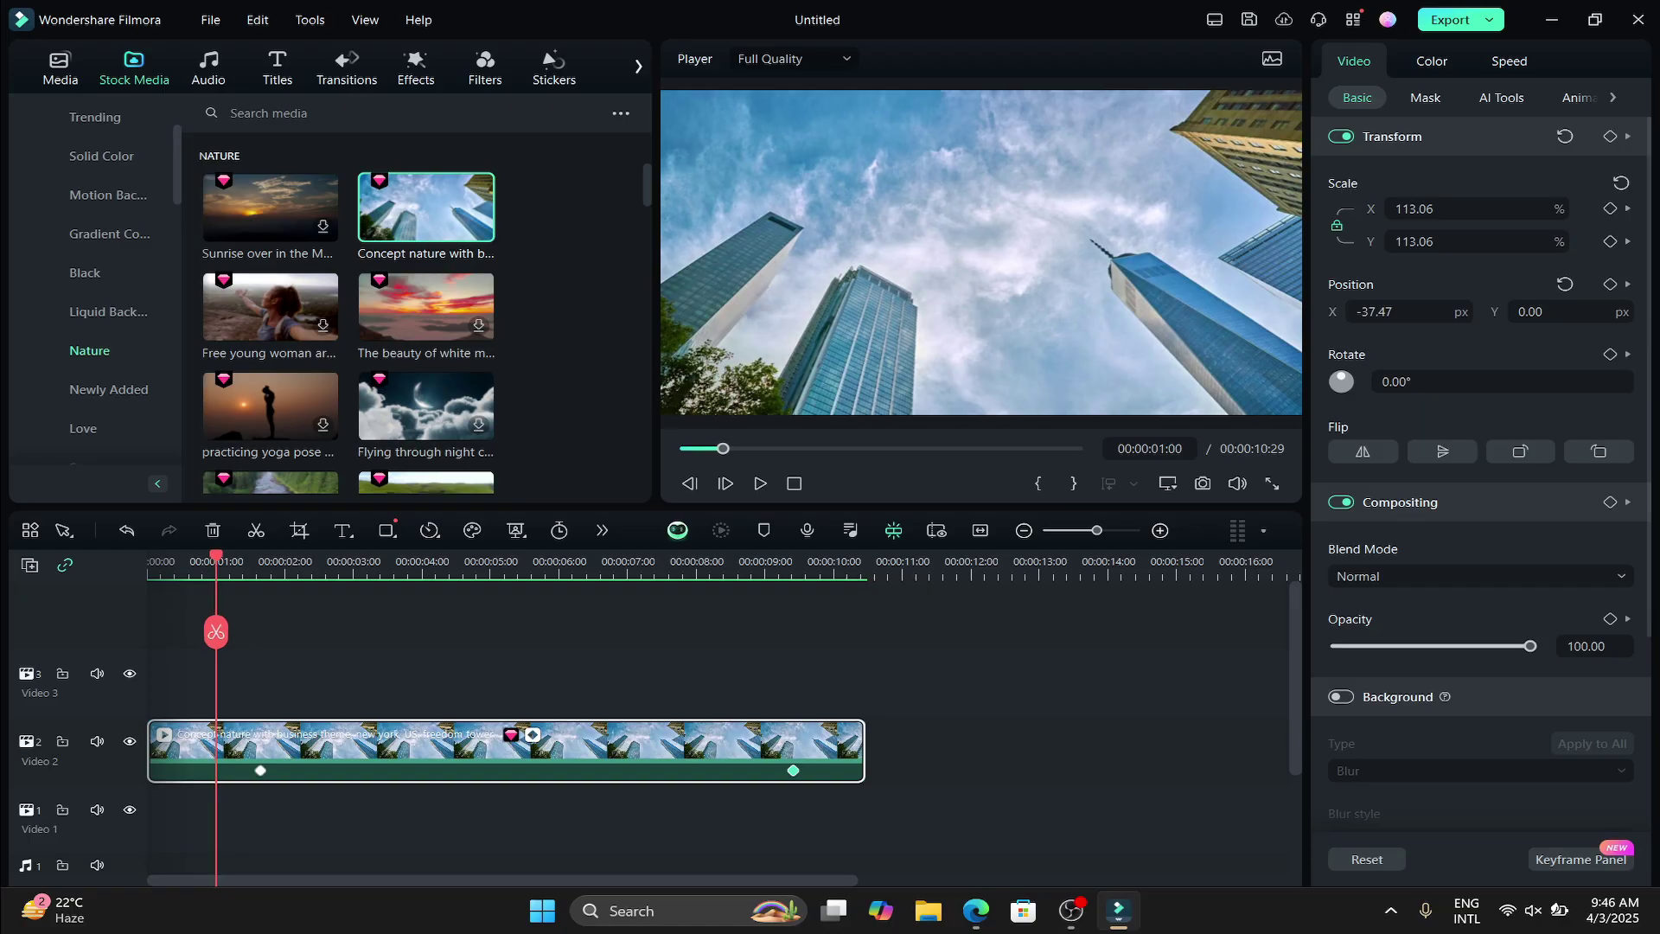